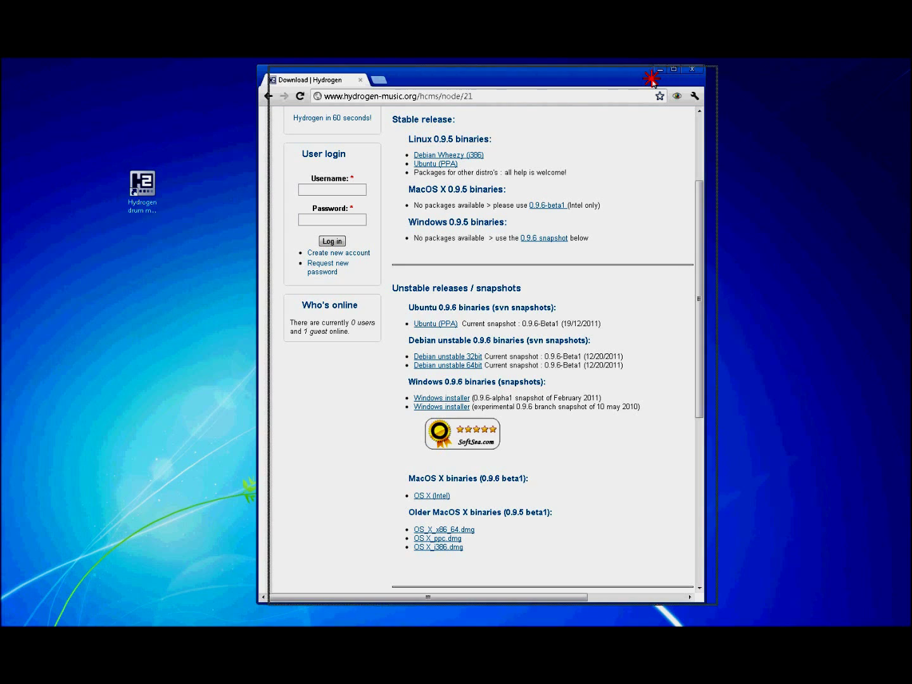
Step: Examine the stable and unstable release downloads for Linux, Mac OS X and Windows on the Hydrogen download page
left_click_drag(641, 79, 653, 82)
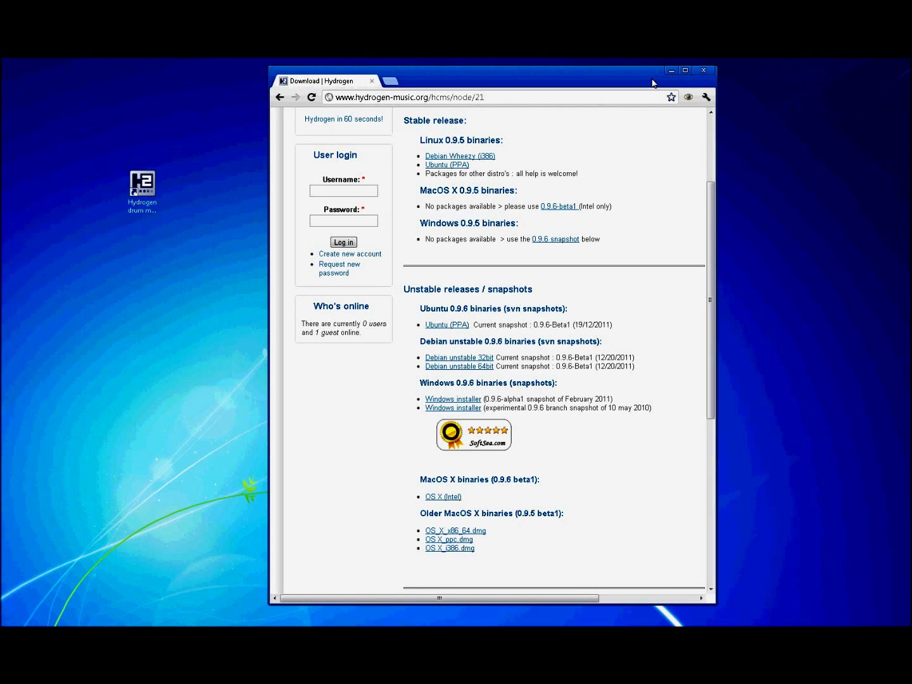
left_click_drag(711, 216, 715, 139)
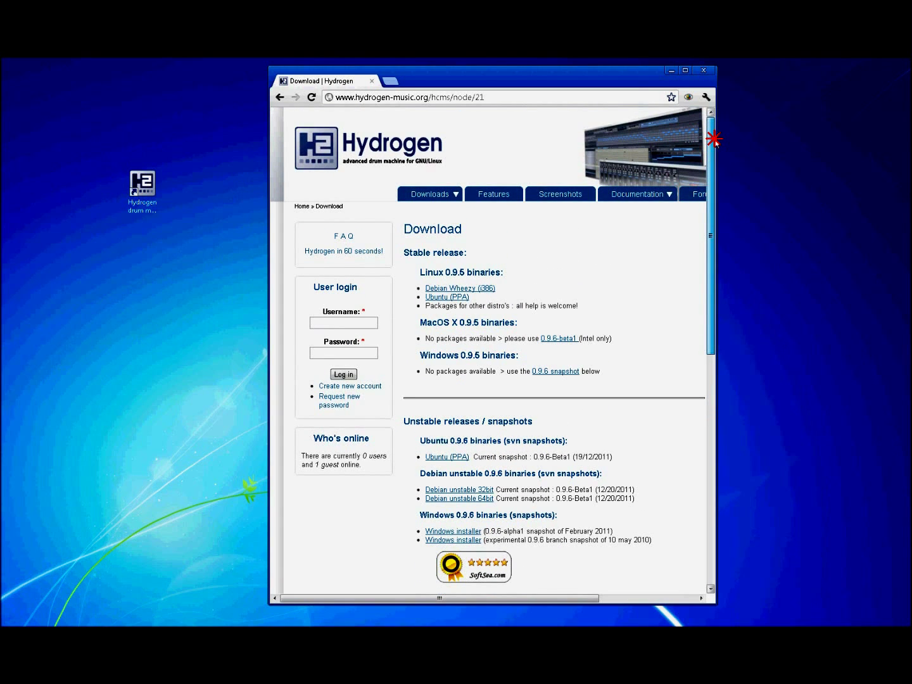
left_click_drag(708, 140, 710, 164)
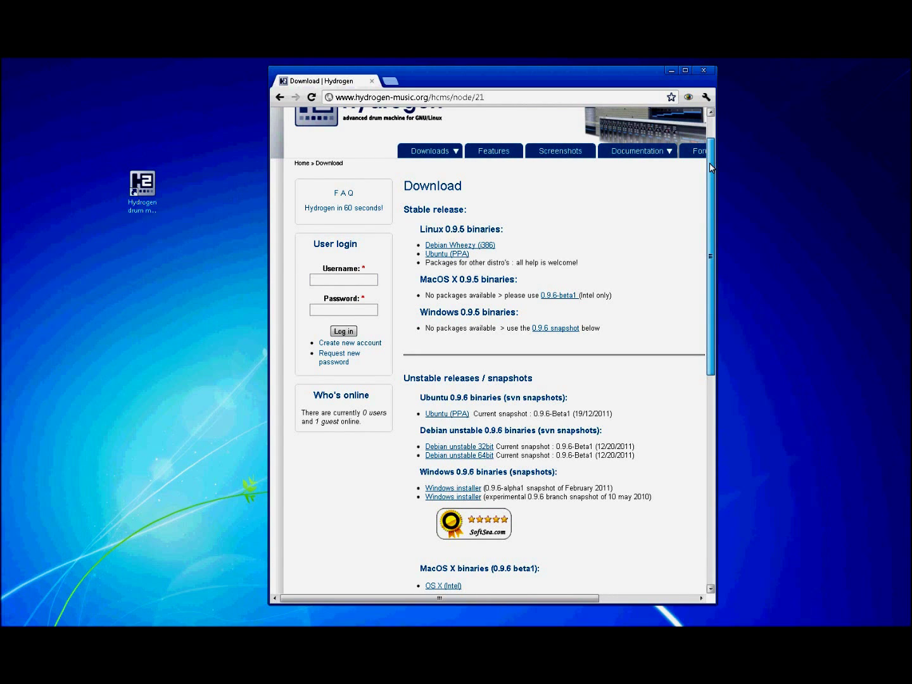
left_click_drag(710, 165, 710, 167)
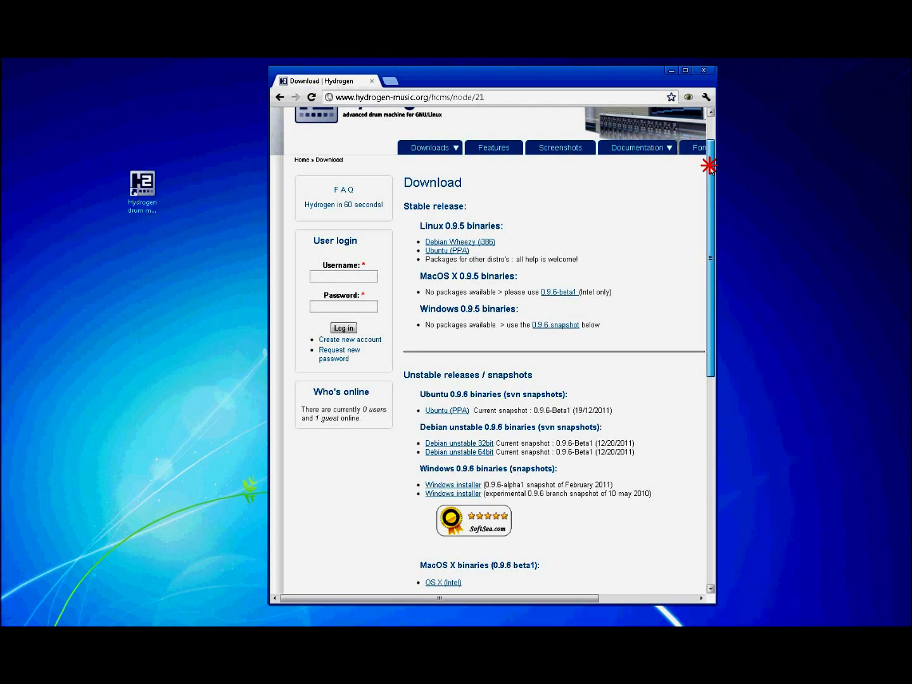
left_click_drag(710, 166, 703, 213)
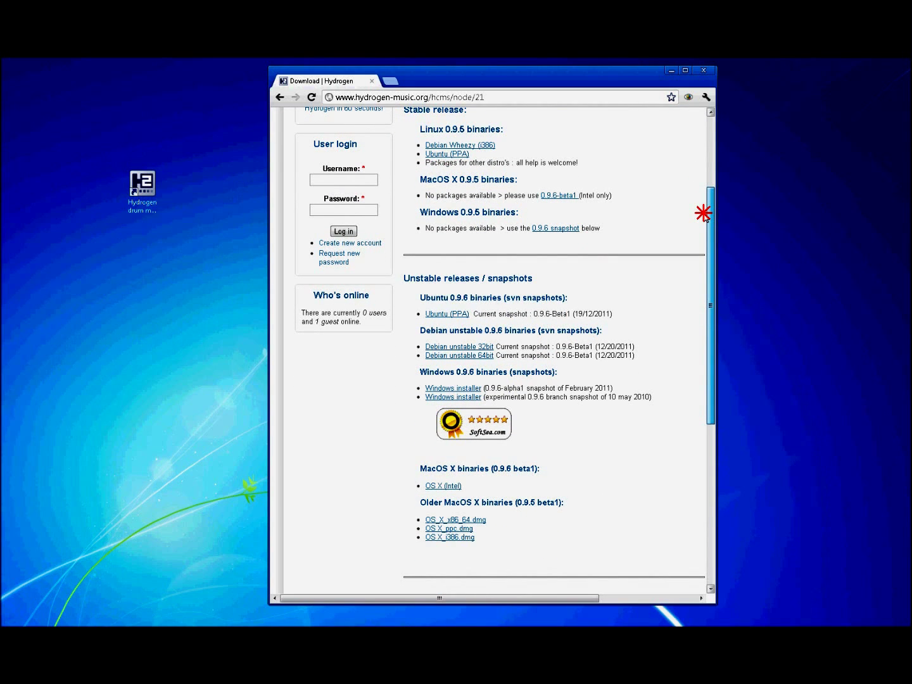
left_click_drag(704, 214, 710, 216)
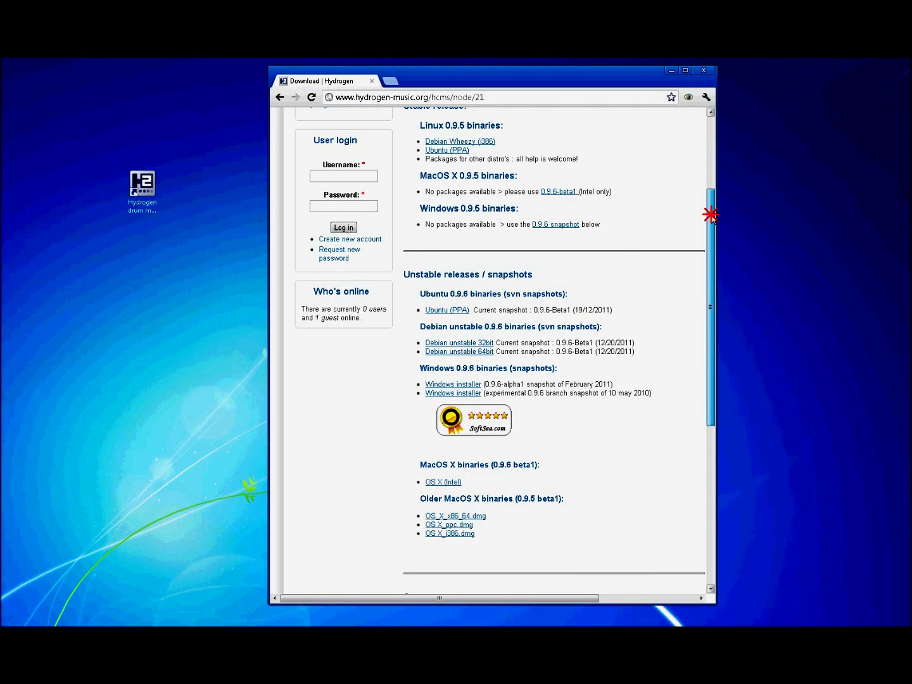
left_click_drag(710, 215, 709, 215)
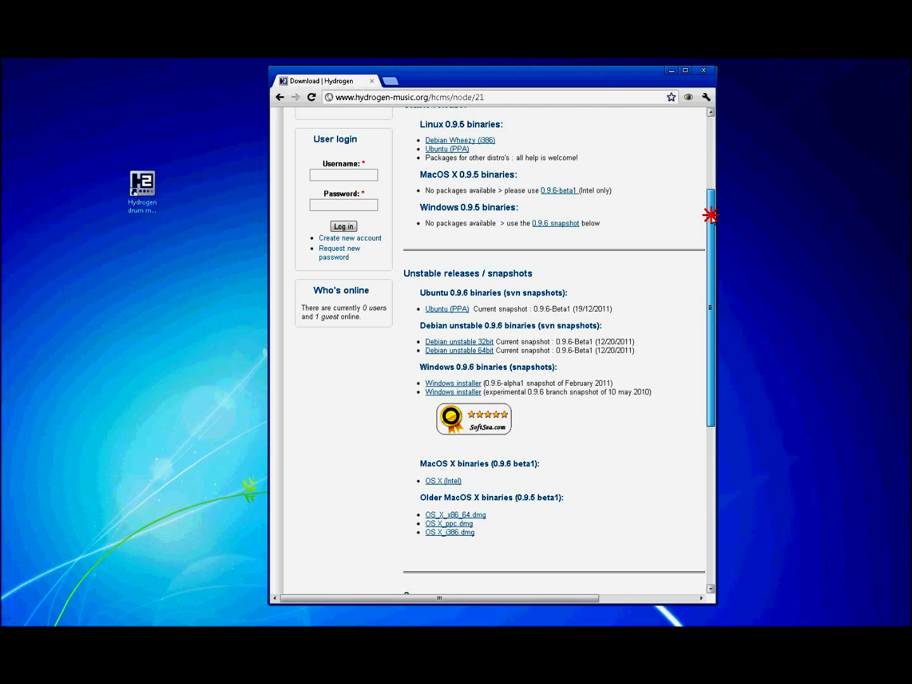
left_click_drag(711, 215, 714, 182)
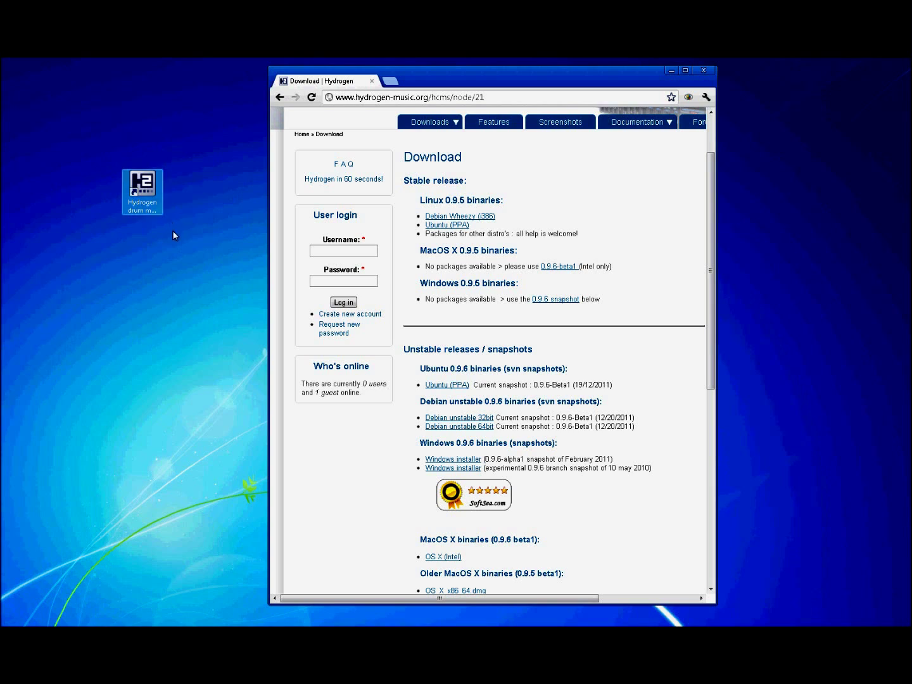
Step: Launch the Hydrogen drum machine and start a new empty song
left_click(151, 212)
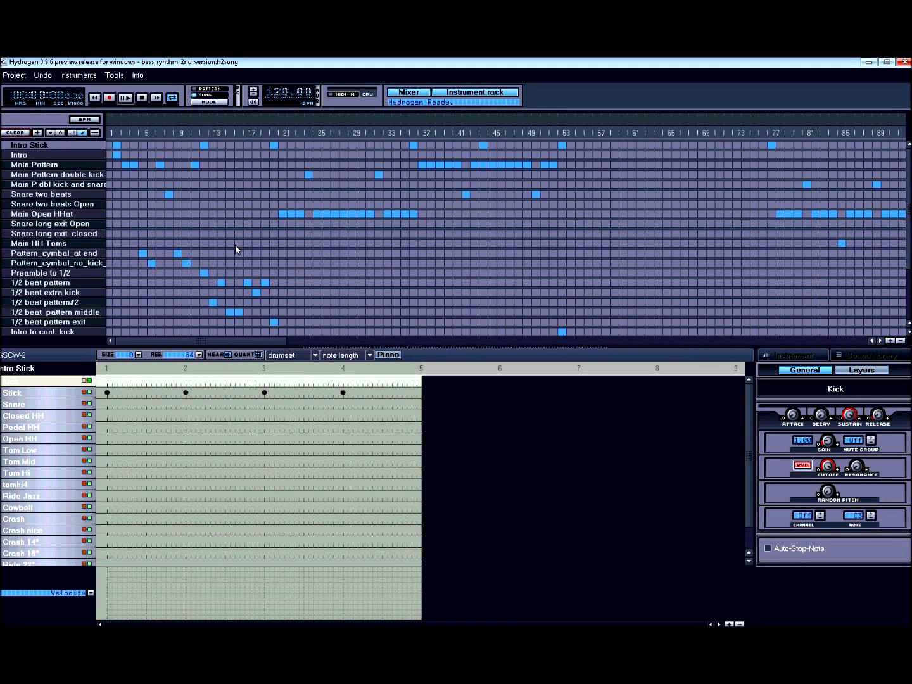
left_click_drag(268, 336, 238, 341)
left_click(15, 75)
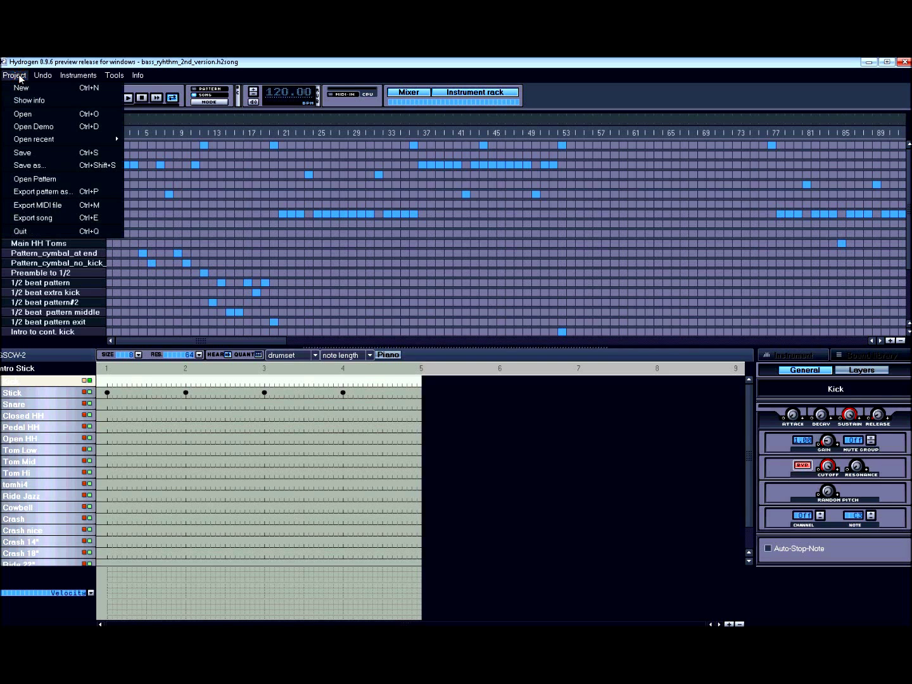
left_click(23, 86)
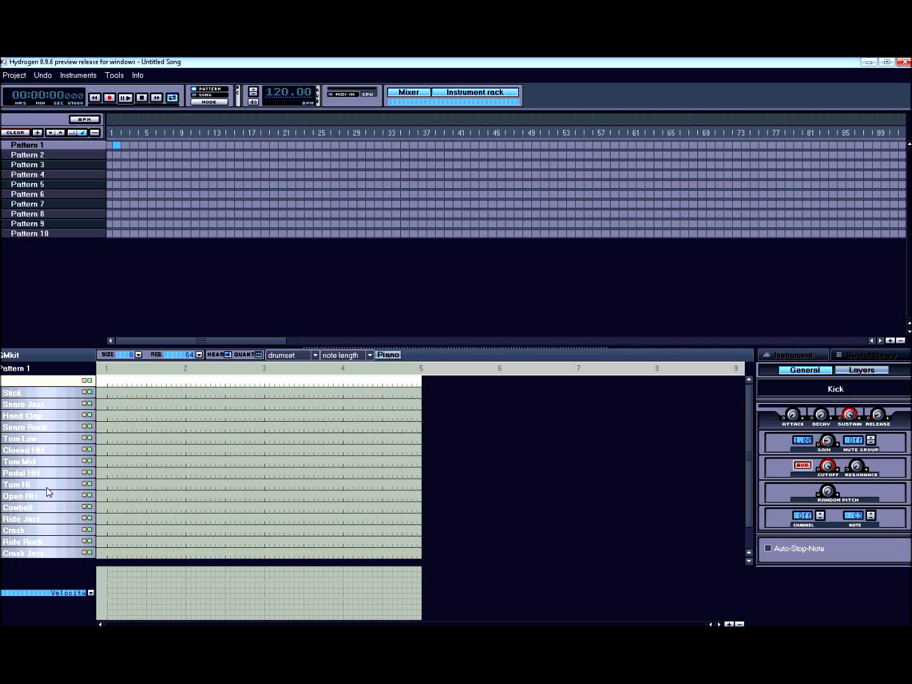
Step: Set the pattern grid resolution to 32 and lower the tempo to 108 BPM
left_click(38, 405)
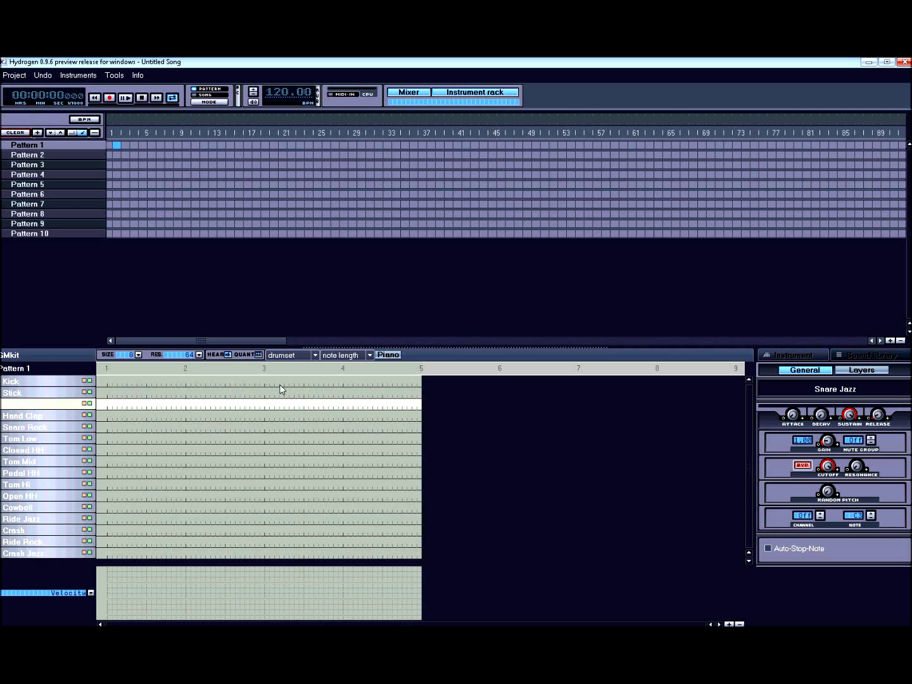
left_click(199, 355)
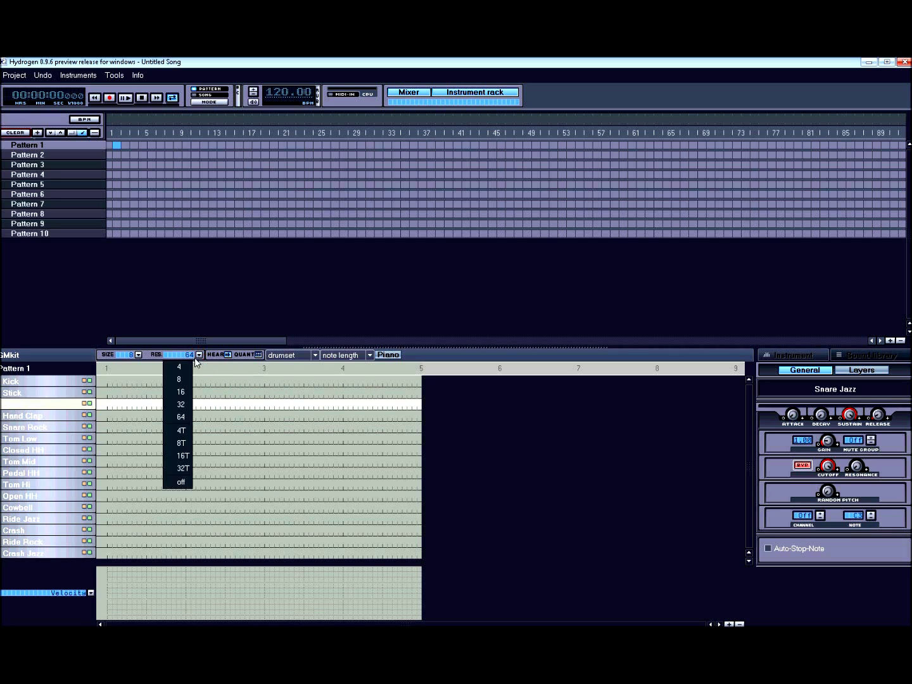
left_click(191, 407)
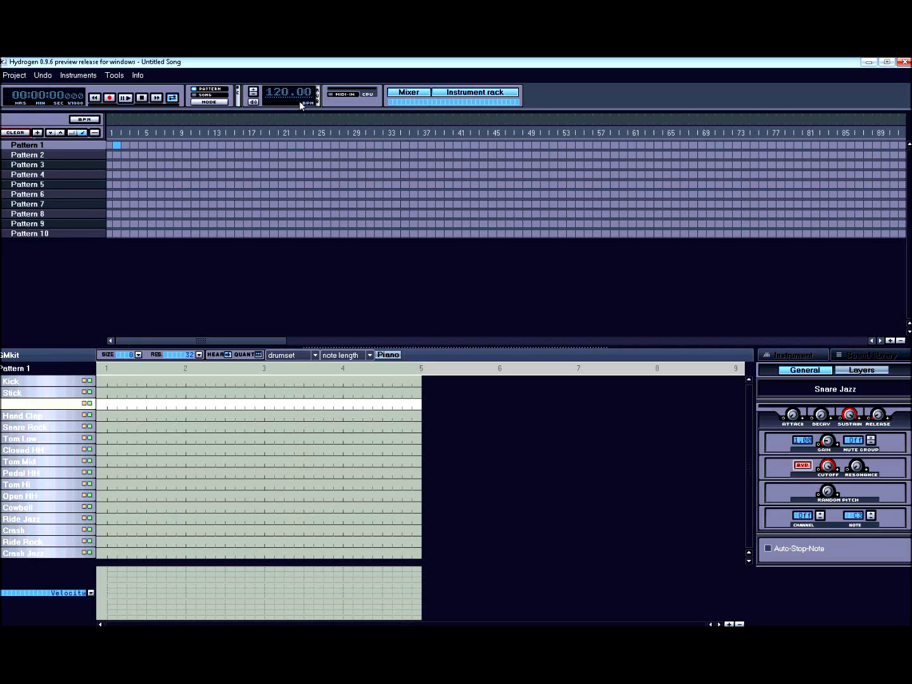
left_click_drag(258, 95, 258, 95)
Step: In Pattern 1, place Kick notes on beats 1, 3 and slightly past 3.5, and Snare Jazz notes on beats 2 and 4
left_click(107, 381)
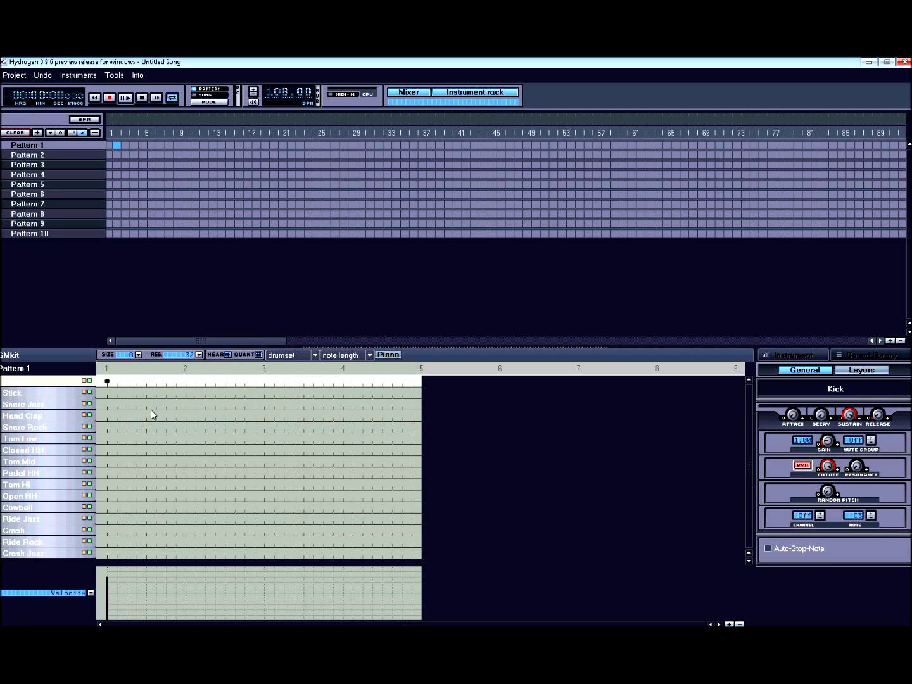
left_click(183, 404)
left_click(264, 380)
left_click(313, 380)
left_click(343, 404)
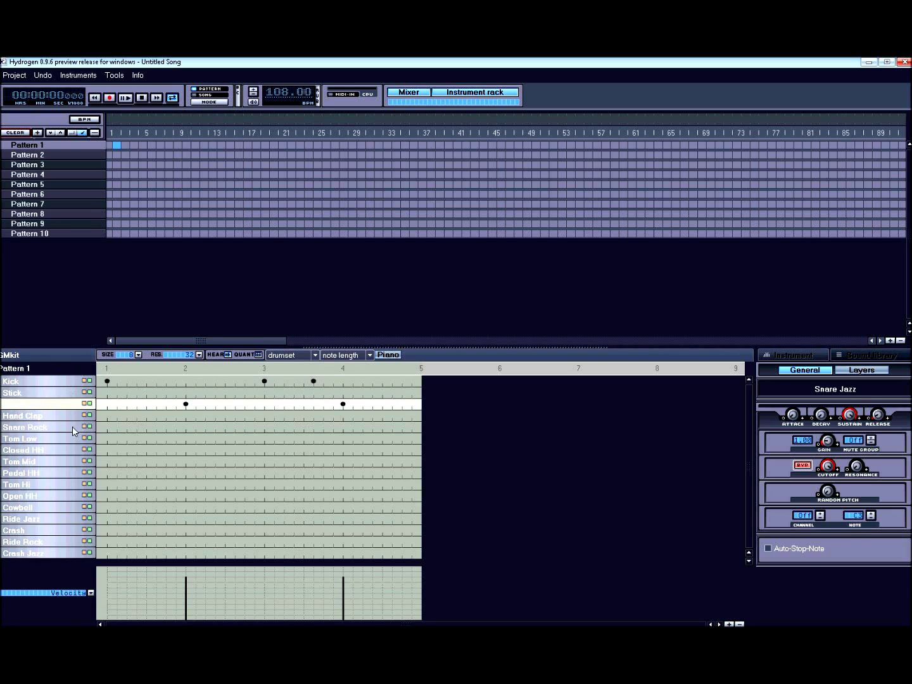
Step: Switch to song mode and arrange Pattern 1 in the first three bars of the song
left_click(205, 103)
left_click(132, 145)
right_click(26, 144)
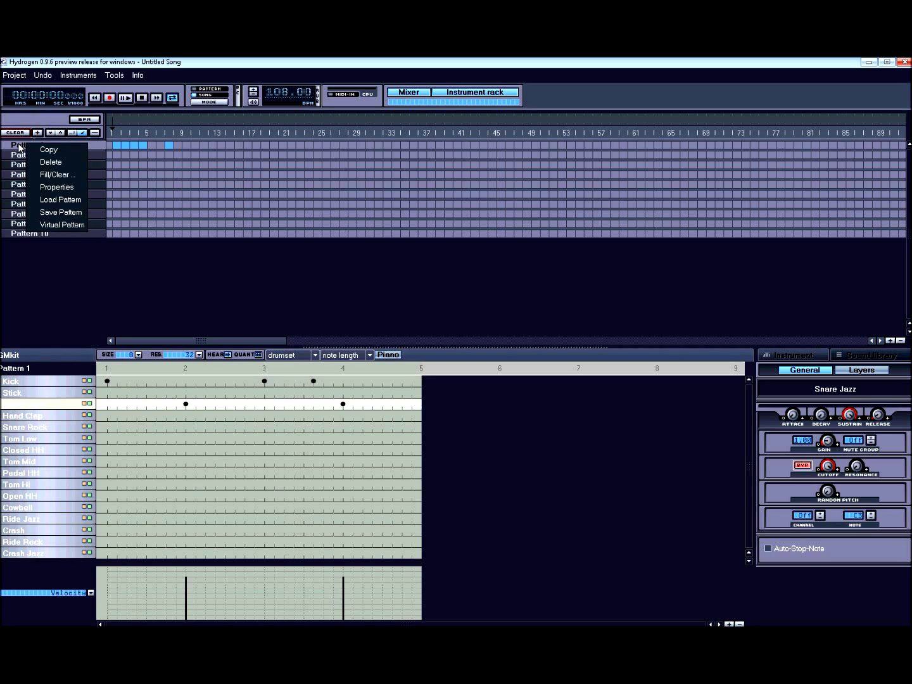
left_click(144, 145)
left_click(160, 145)
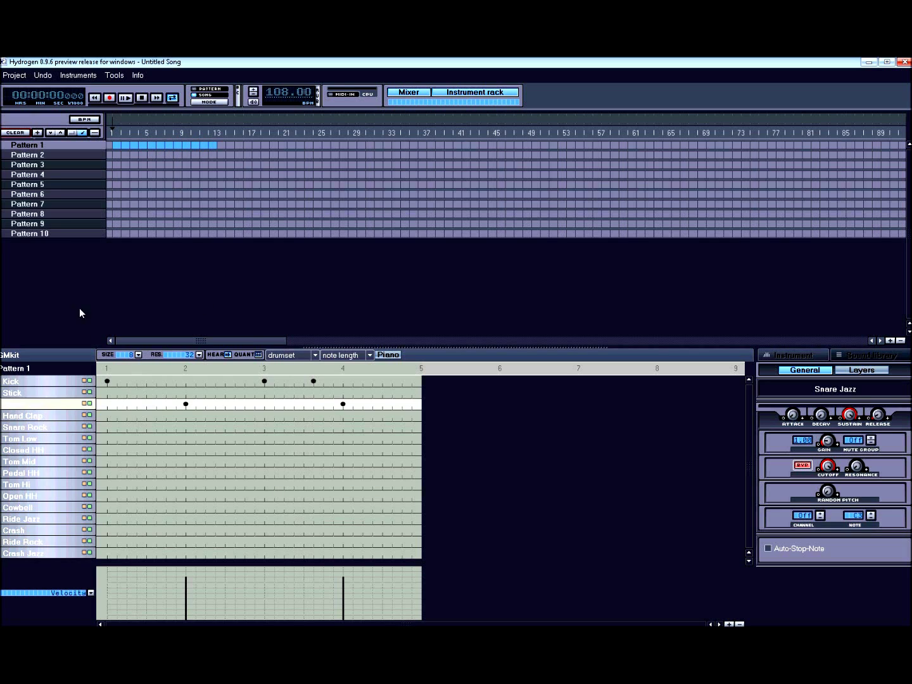
left_click(193, 95)
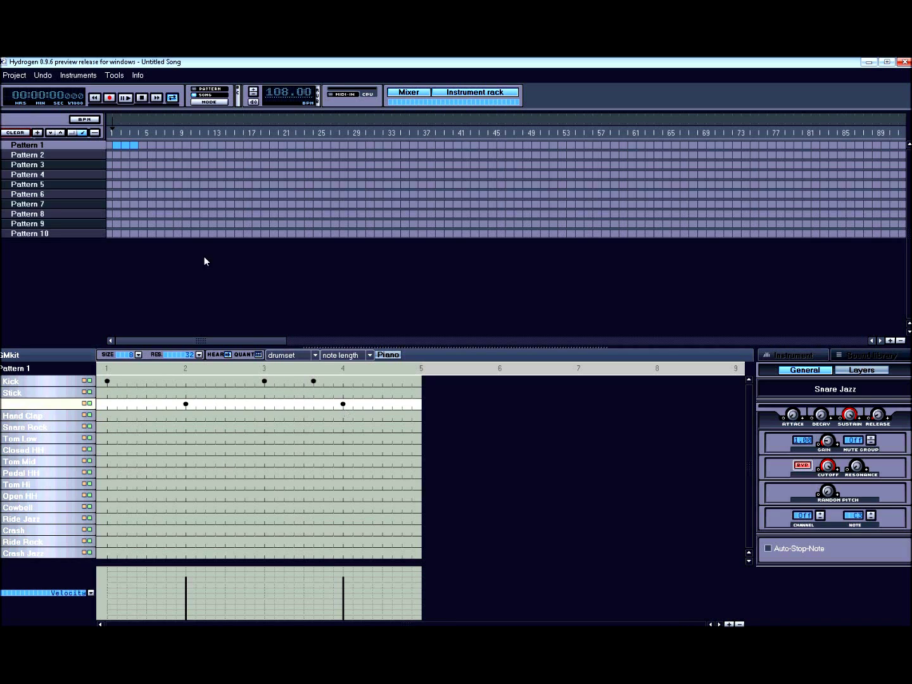
Step: Raise the song tempo to 120 BPM
left_click(254, 93)
left_click(254, 92)
left_click(253, 92)
left_click(254, 92)
left_click(254, 92)
left_click(254, 92)
left_click(254, 92)
left_click(254, 91)
left_click(254, 92)
Step: Play the song while moving the last Kick note earlier to halfway between beats 3 and 4, and stop playback
left_click(126, 99)
left_click(306, 381)
left_click(313, 381)
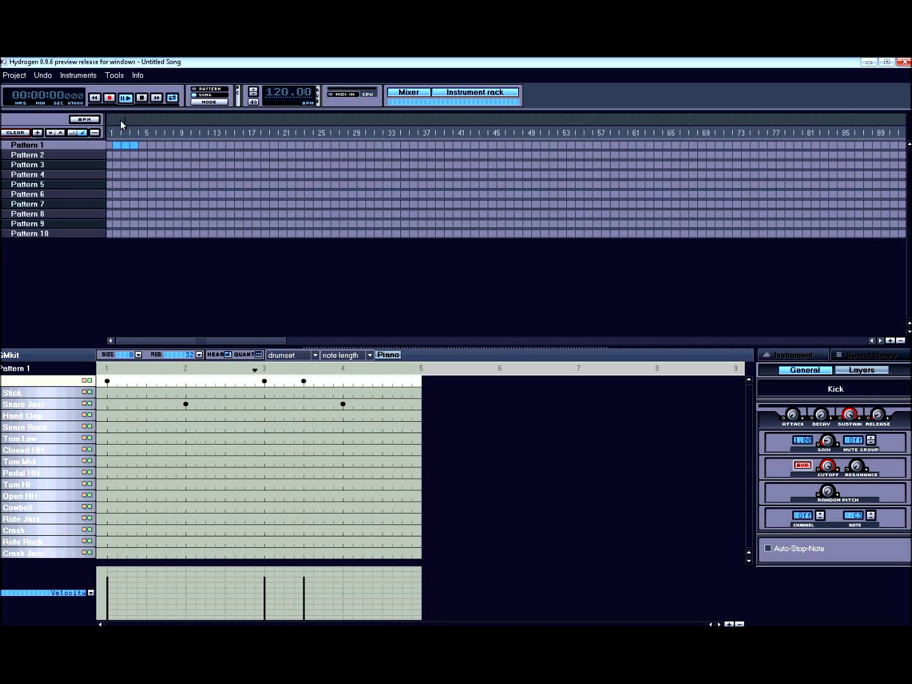
left_click(142, 99)
Step: Switch back to pattern mode and play Pattern 1 briefly
left_click(210, 99)
left_click(122, 98)
left_click(140, 100)
Step: Add eight Closed HH notes to Pattern 1, one on every half beat from beat 1 to 4.5
left_click(47, 449)
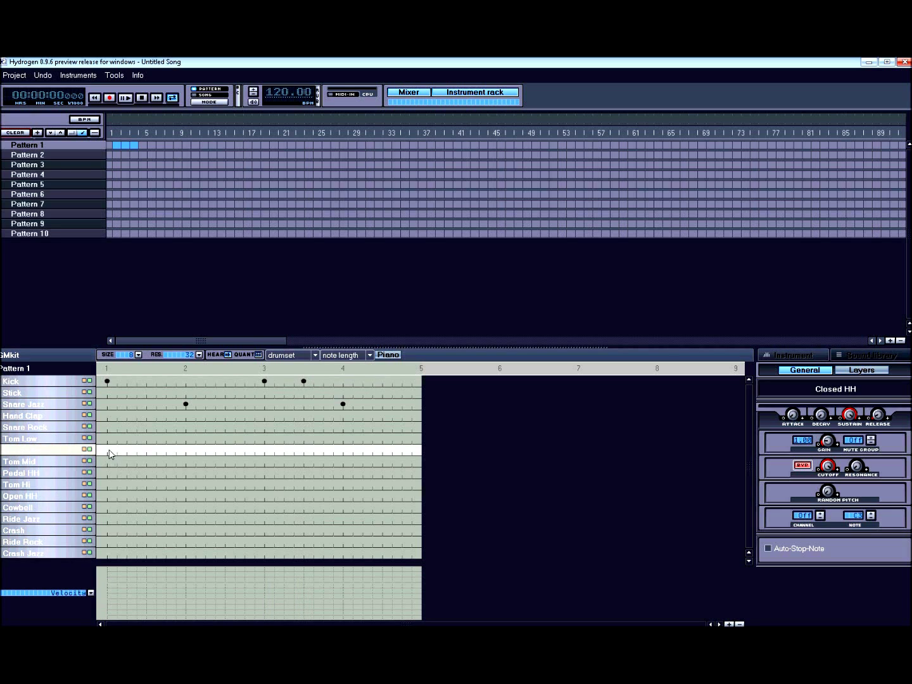
left_click(106, 449)
left_click(145, 449)
left_click(185, 449)
left_click(226, 449)
left_click(265, 450)
left_click(304, 449)
left_click(343, 450)
left_click(382, 449)
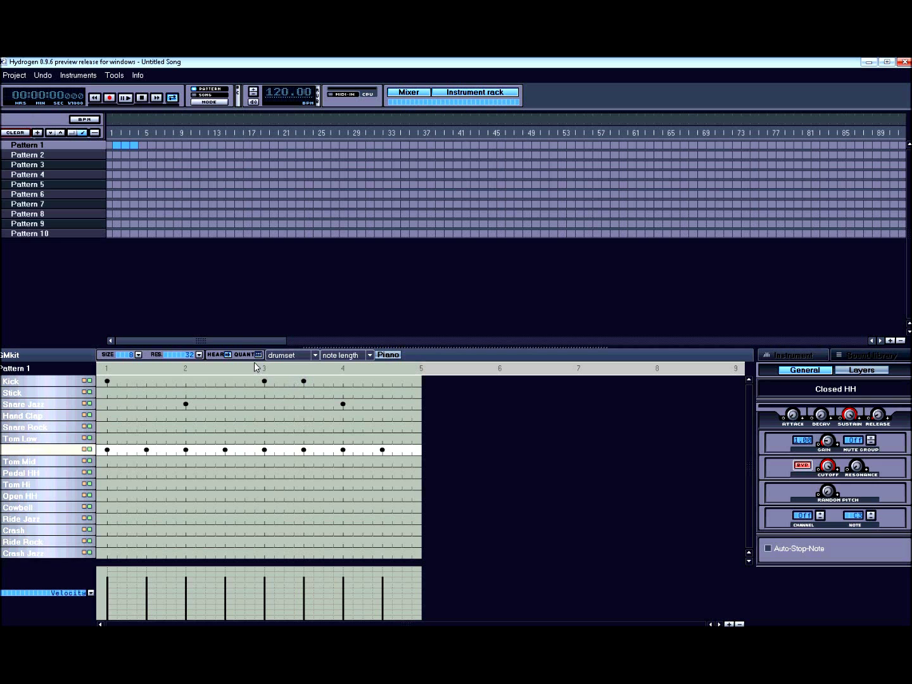
Step: Play the pattern and use the mixer to lower the master volume and set the Closed HH volume to about 0.78
left_click(125, 98)
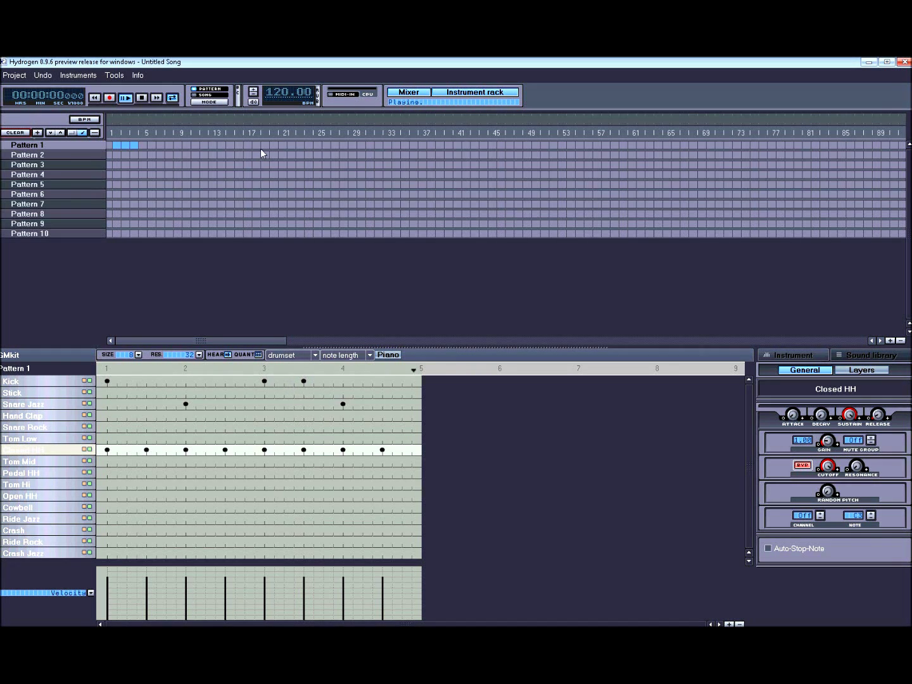
left_click(410, 94)
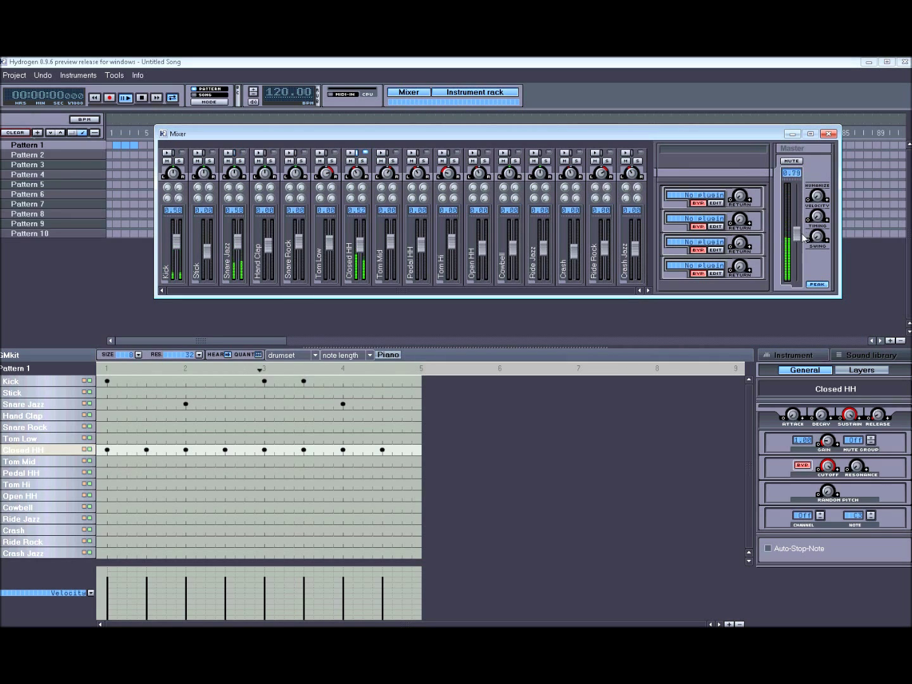
left_click_drag(797, 236, 799, 273)
left_click(362, 245)
mouse_move(362, 245)
left_mouse_down()
mouse_move(364, 292)
mouse_move(353, 222)
mouse_move(358, 261)
mouse_move(360, 248)
left_mouse_up()
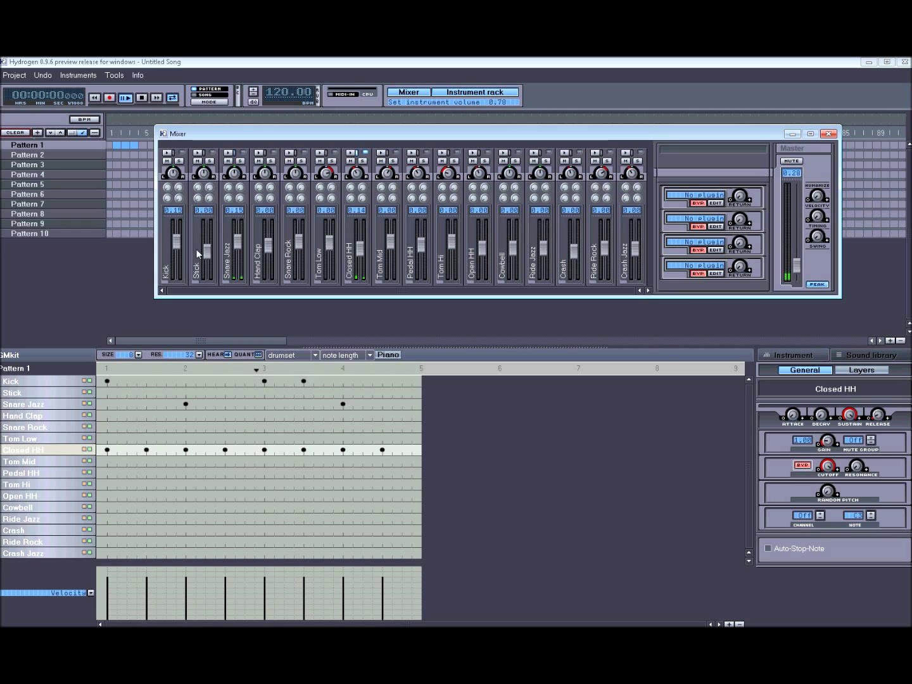
left_click(178, 243)
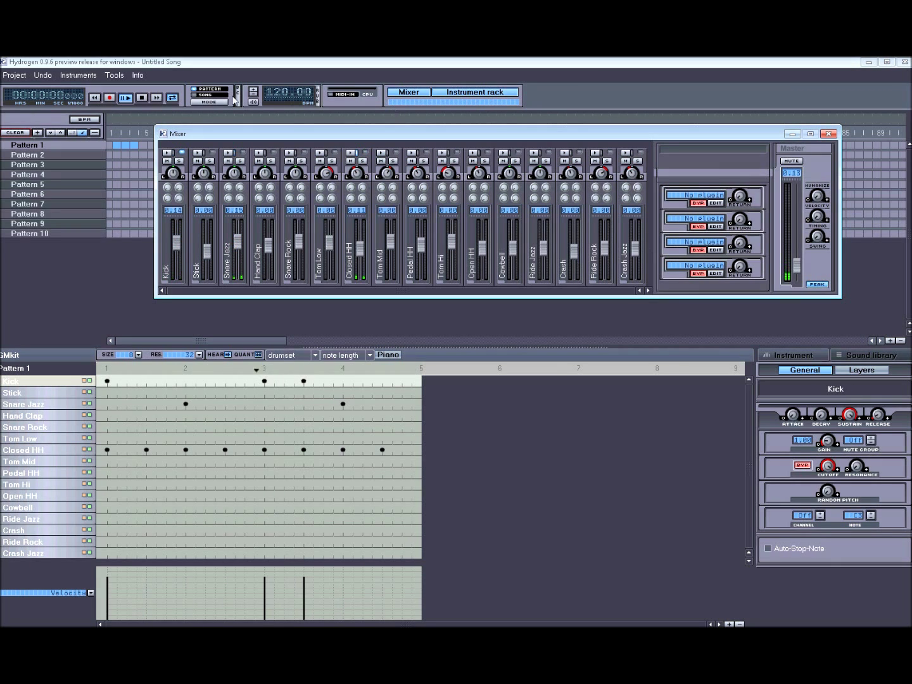
left_click(156, 299)
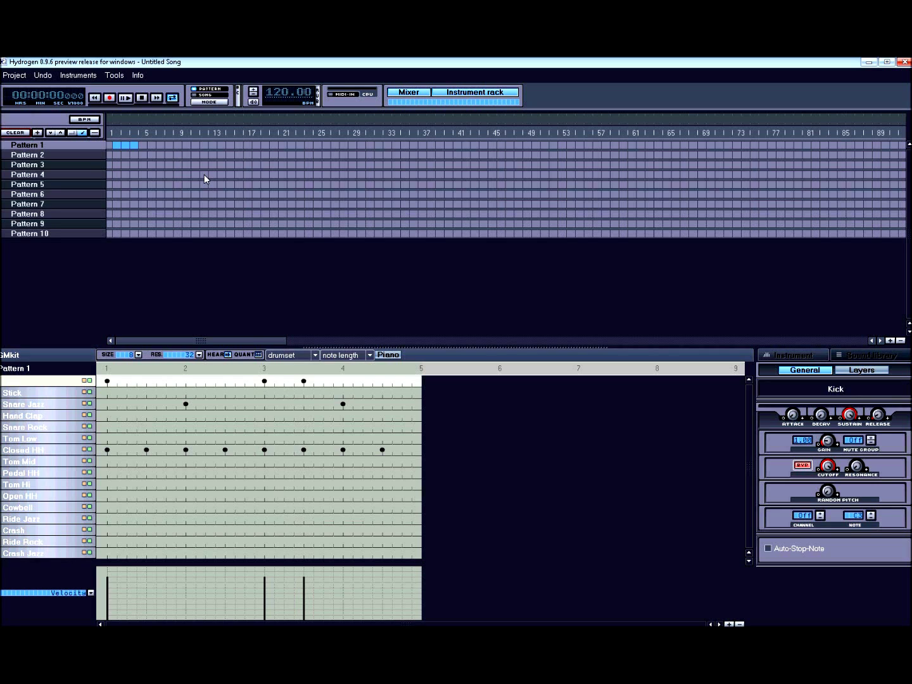
Step: Clear Pattern 1 from the song's bars and duplicate the pattern as Pattern 1#2
left_click(123, 145)
left_click(134, 146)
right_click(60, 152)
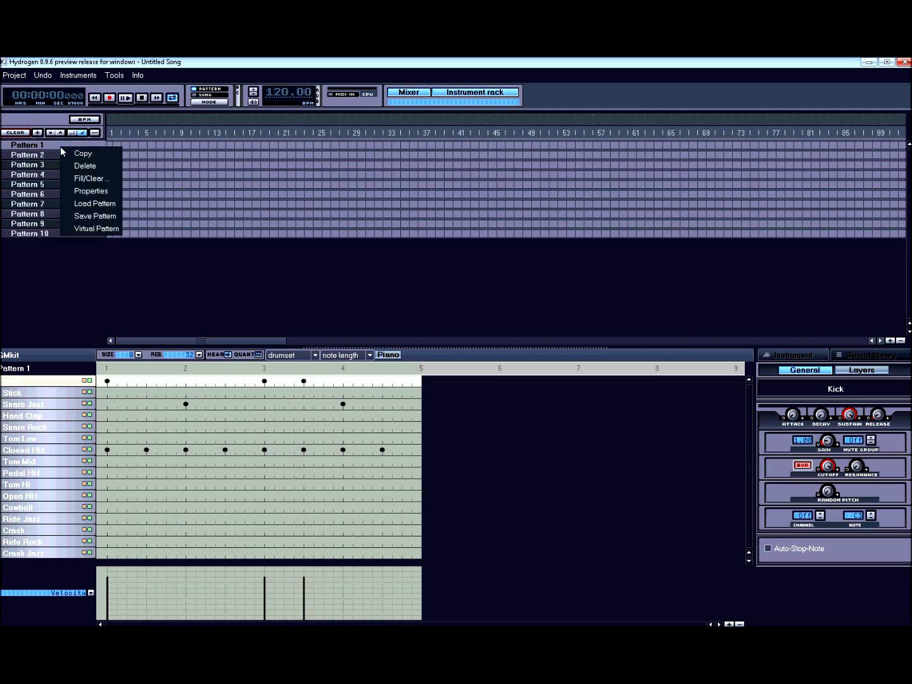
left_click(89, 157)
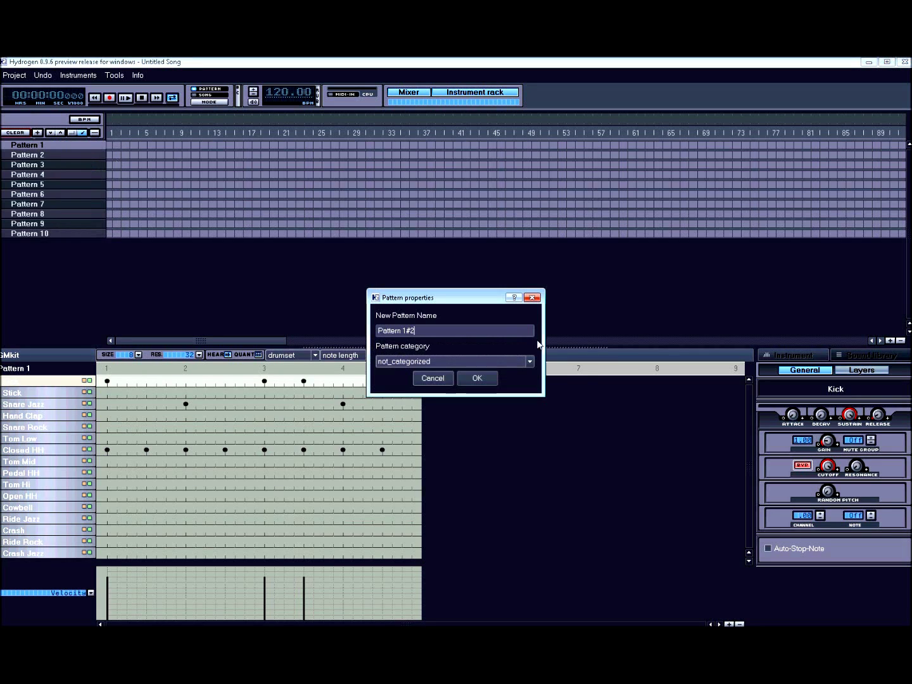
left_click(475, 378)
Step: Delete the Pattern 1#2 copy and the original Pattern 1
left_click(97, 242)
right_click(101, 243)
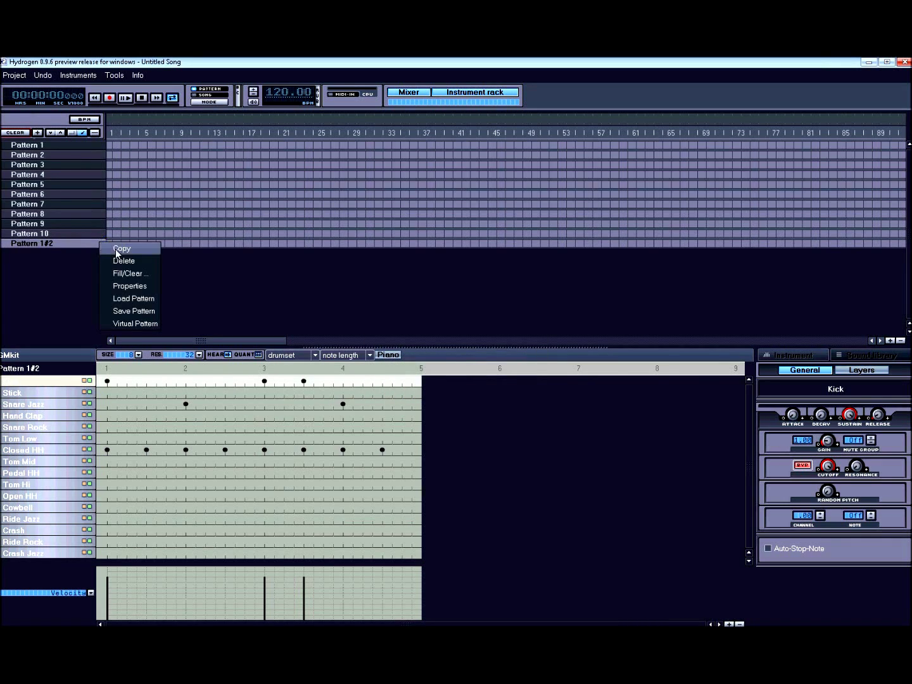
left_click(148, 266)
right_click(55, 146)
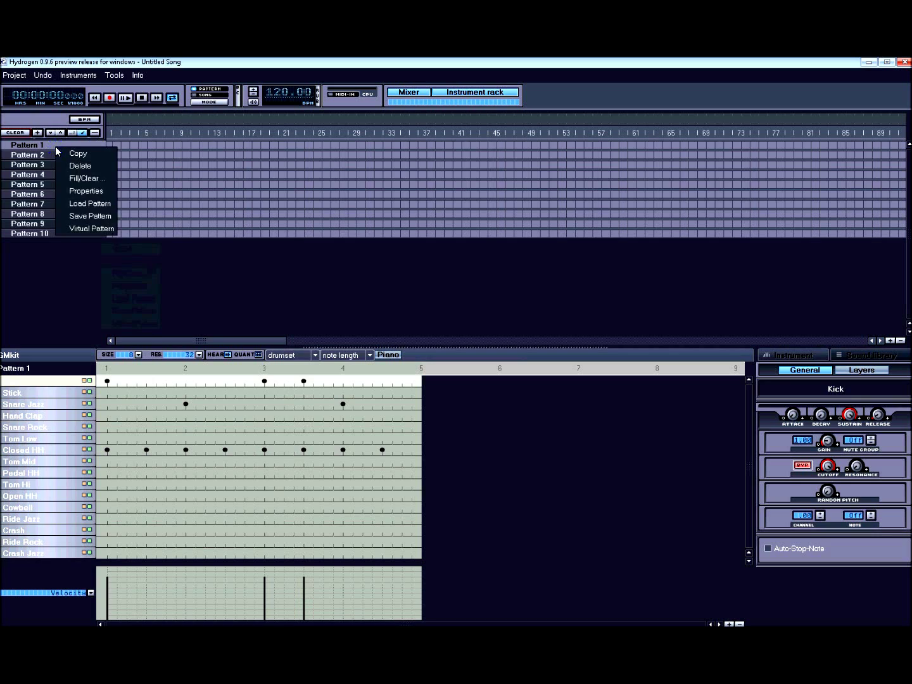
left_click(88, 164)
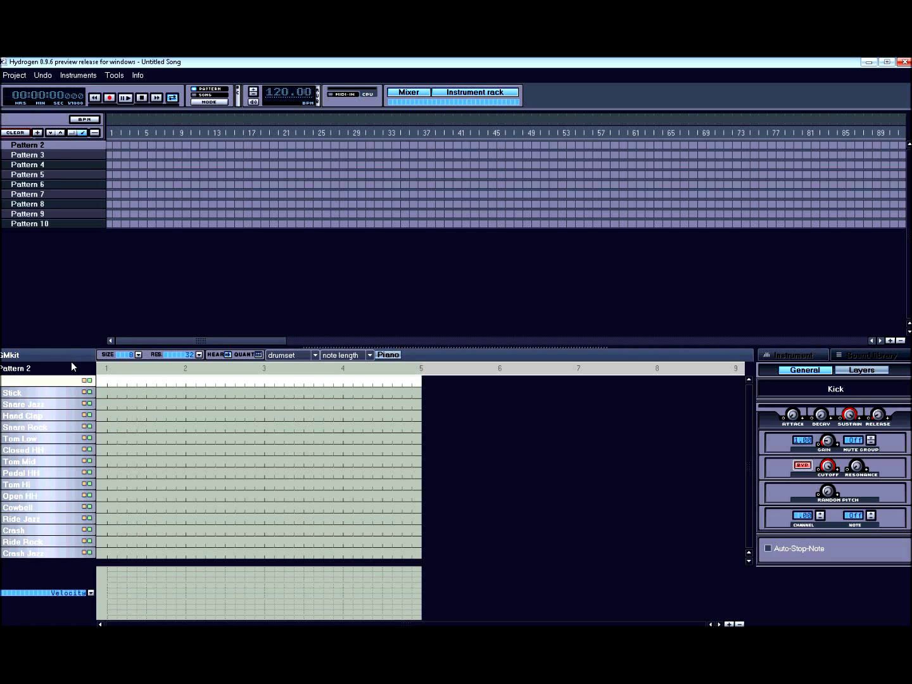
Step: Place Stick notes on beats 1, 2, 3 and 4 of Pattern 2
left_click(69, 393)
left_click(109, 394)
left_click(186, 393)
left_click(266, 393)
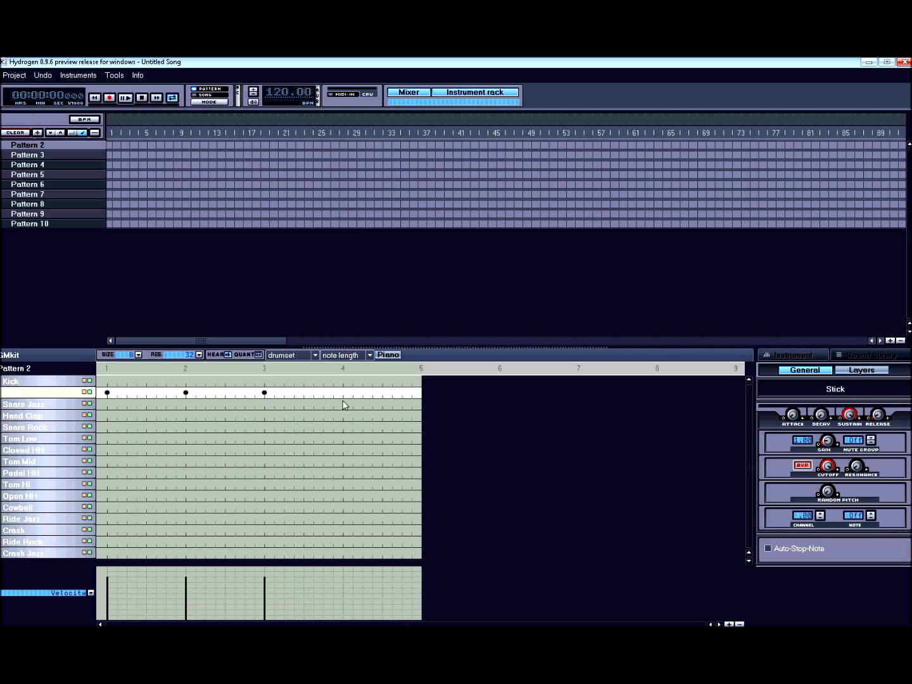
left_click(343, 393)
Step: In Pattern 3, place Kick notes on beats 1, 3 and 3.5 and Snare Jazz notes on beats 2 and 4
left_click(67, 154)
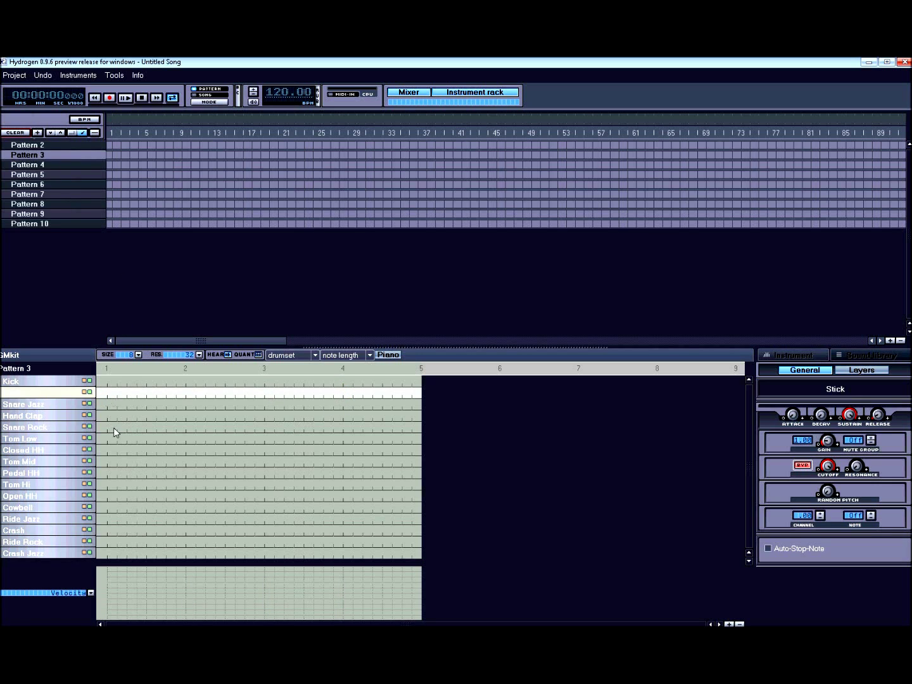
left_click(107, 381)
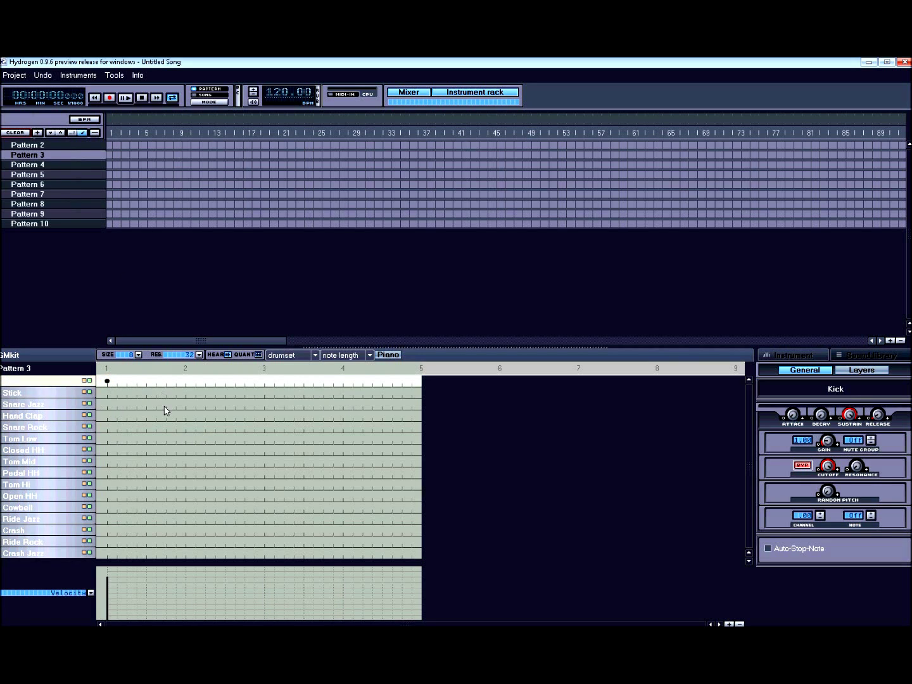
left_click(186, 404)
left_click(264, 382)
left_click(304, 380)
left_click(343, 404)
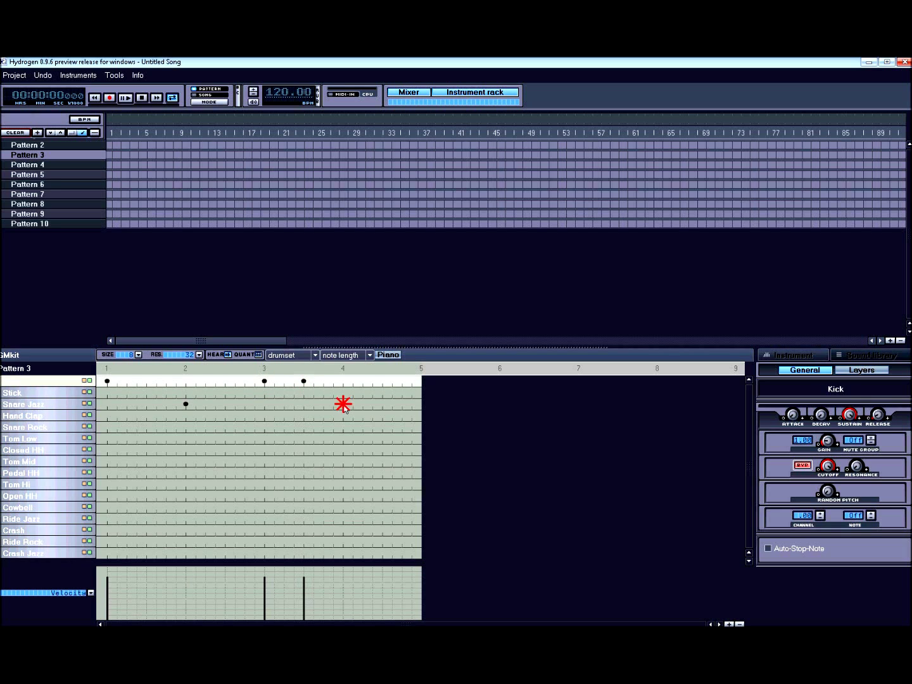
Step: Arrange Pattern 2 in bars 1 and 3 and Pattern 3 in bars 2 and 4, with playback set to song mode
right_click(82, 154)
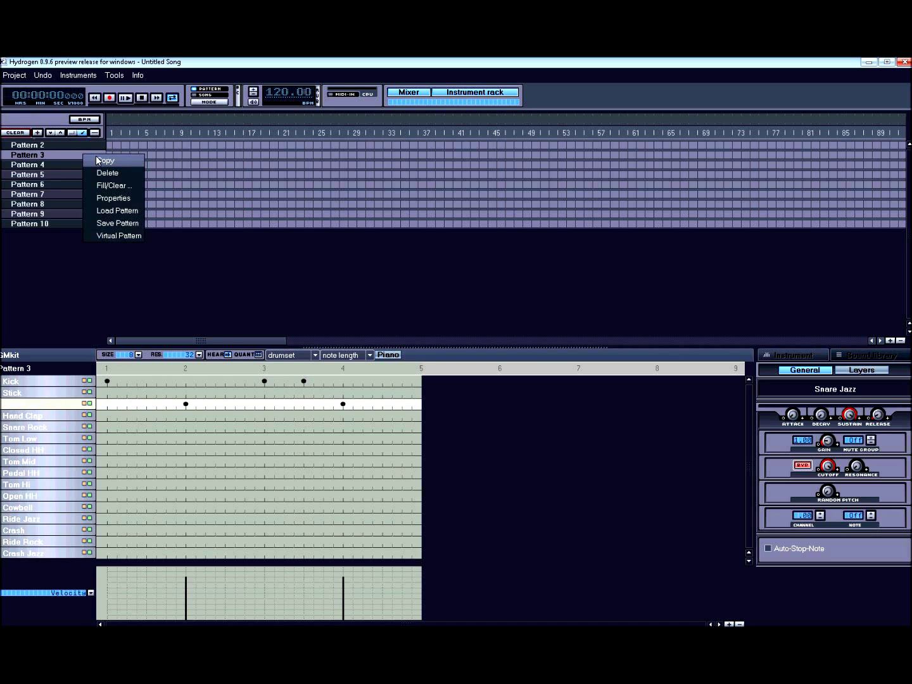
left_click(55, 145)
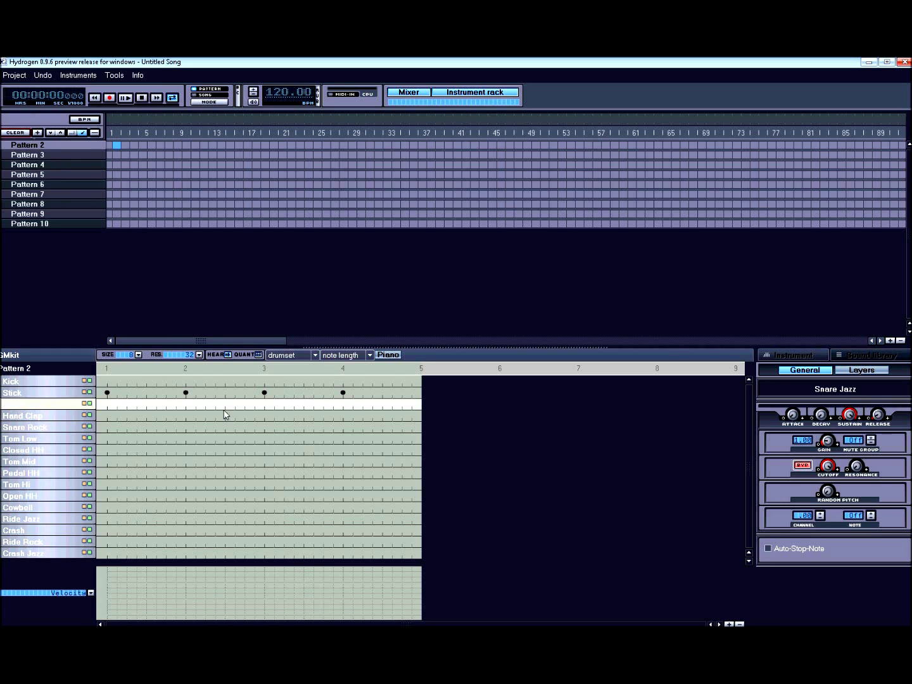
left_click(109, 146)
left_click(124, 155)
left_click(212, 101)
left_click(71, 152)
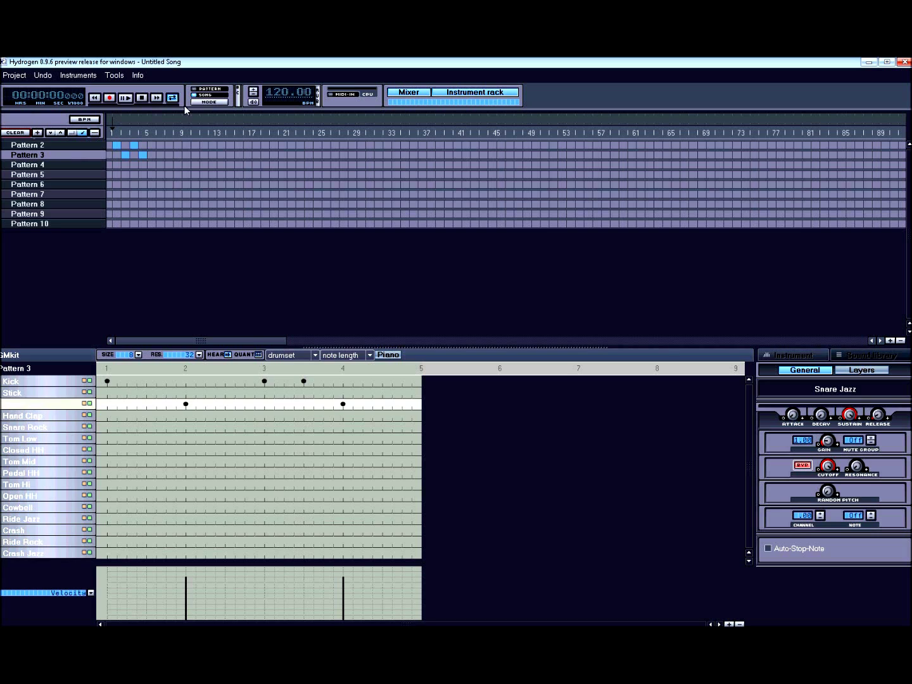
Step: Play the arranged song and stop it, and look through Patterns 4, 5 and 3
left_click(125, 98)
left_click(140, 98)
left_click(88, 163)
left_click(89, 174)
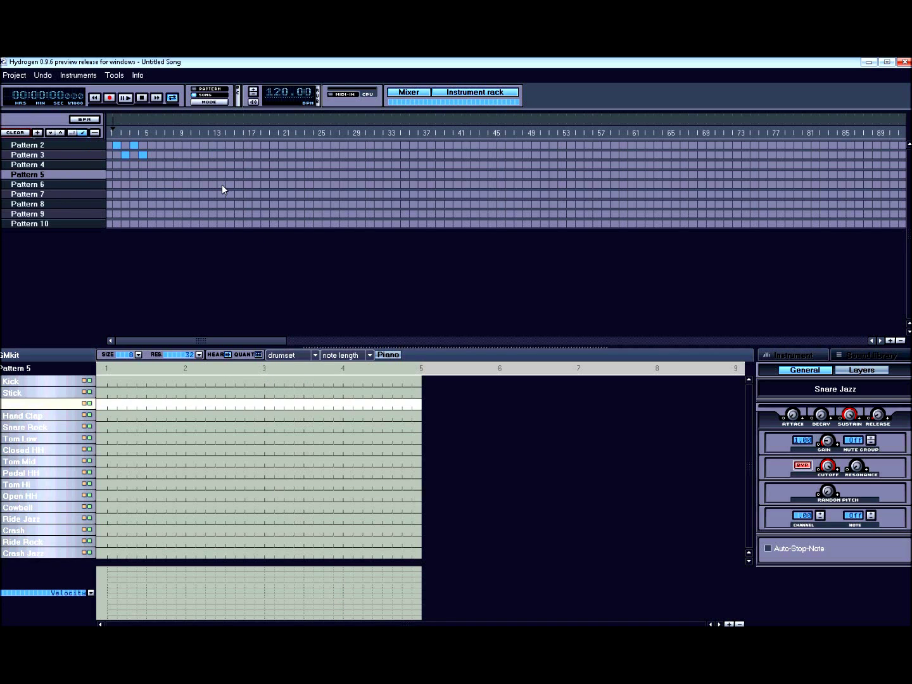
left_click(98, 155)
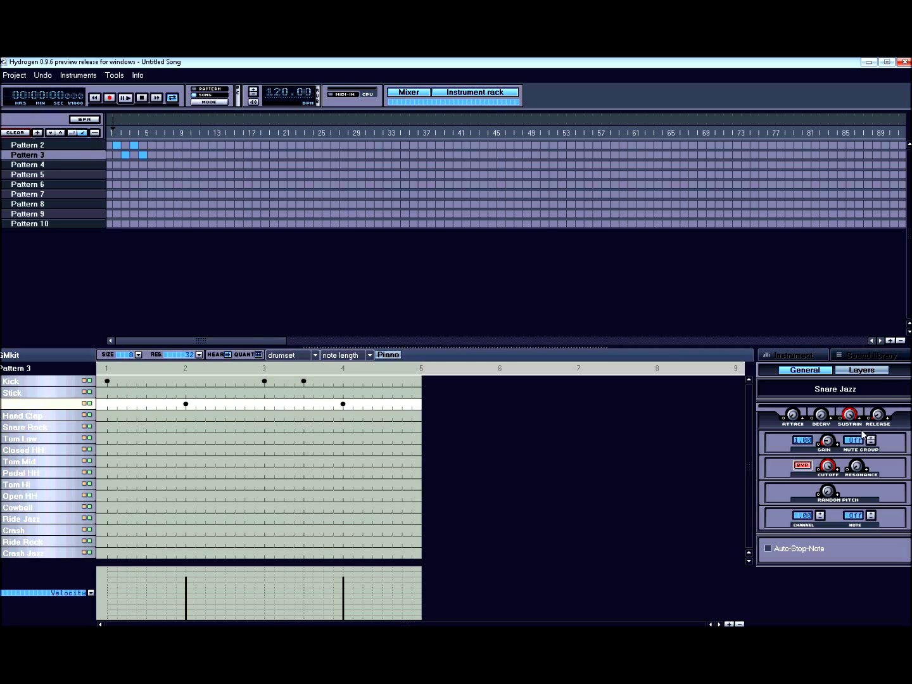
Step: Browse the system and user drumkits in the sound library
left_click(870, 358)
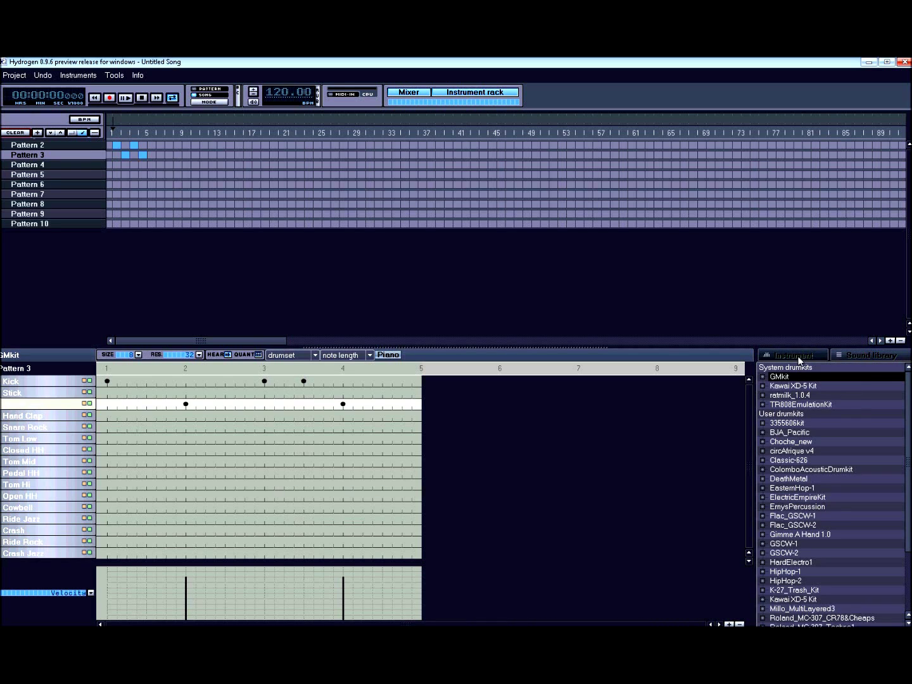
left_click(795, 357)
left_click(854, 357)
scroll(907, 422, "down", 3)
scroll(908, 425, "down", 2)
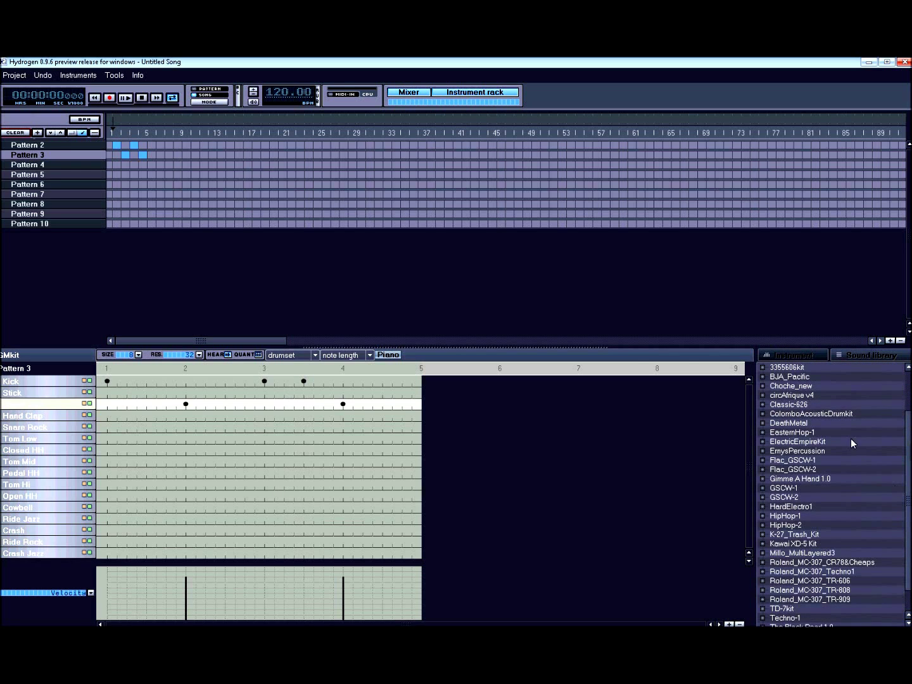
scroll(909, 489, "down", 1)
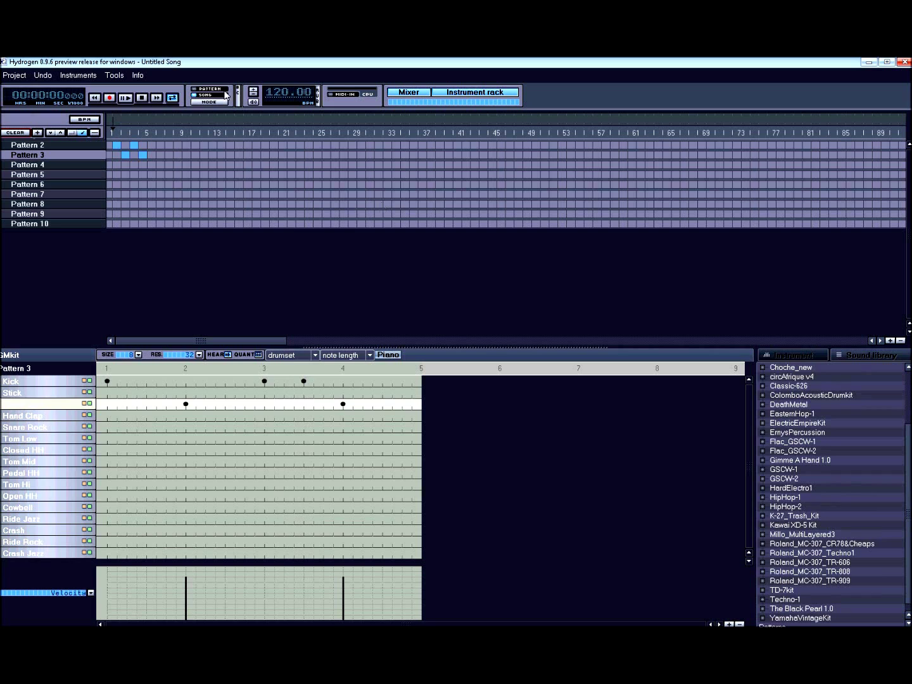
Step: Add a new instrument to the current GMkit drumkit
left_click(112, 76)
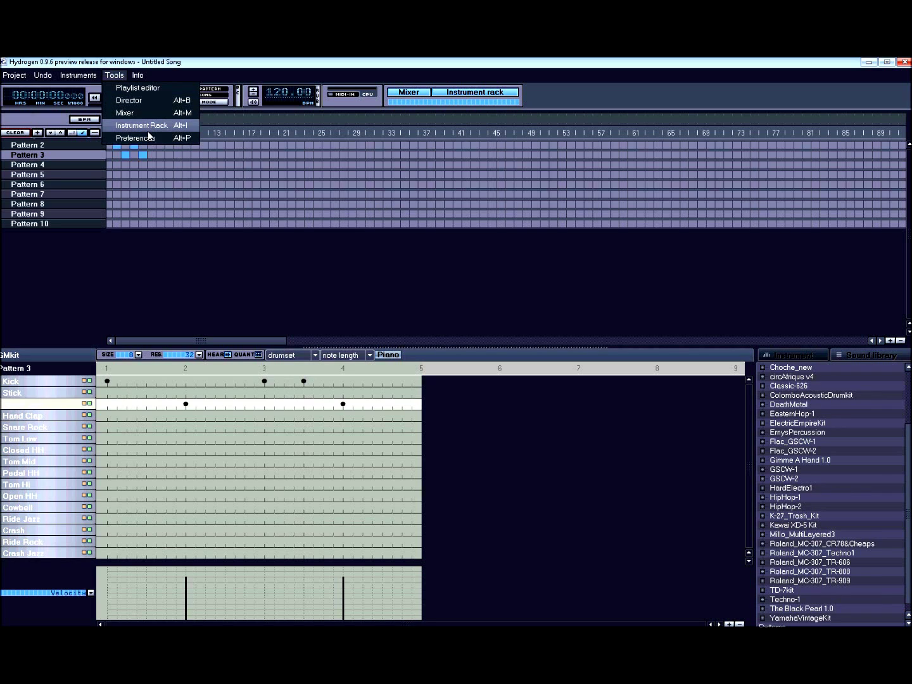
mouse_move(78, 79)
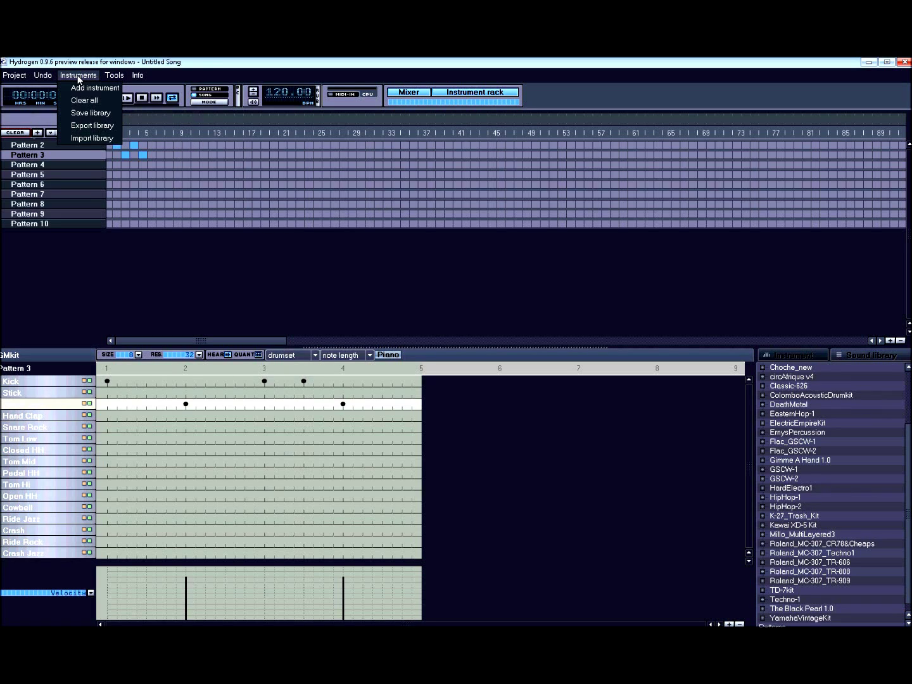
left_click(80, 87)
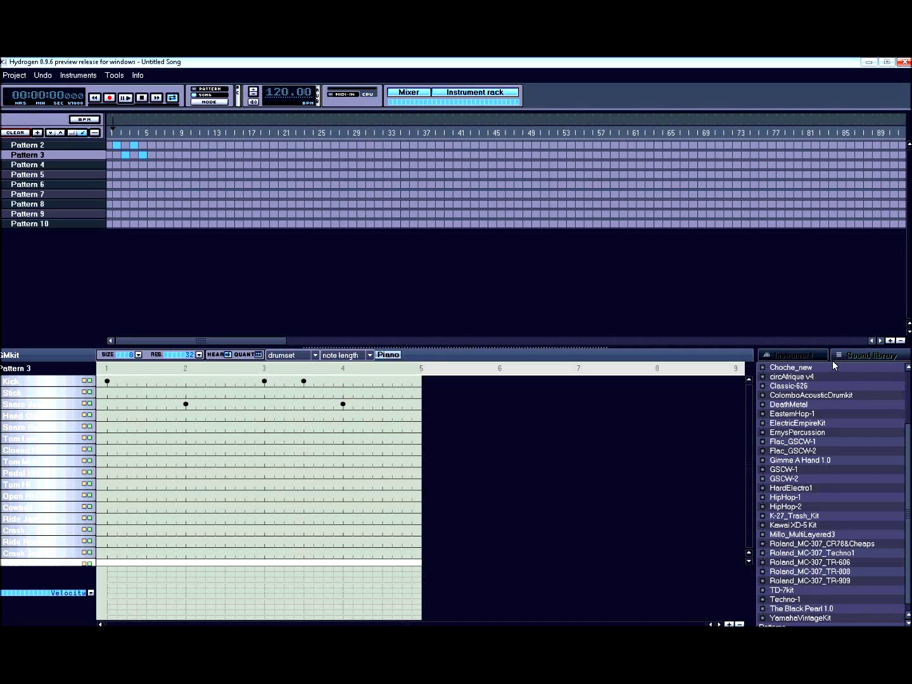
left_click(906, 383)
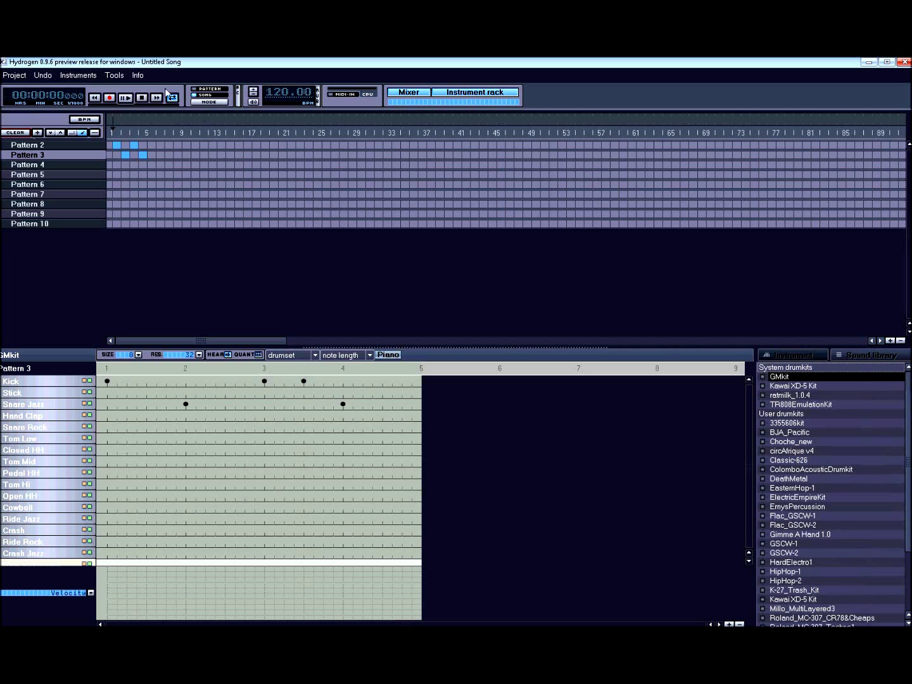
left_click(116, 77)
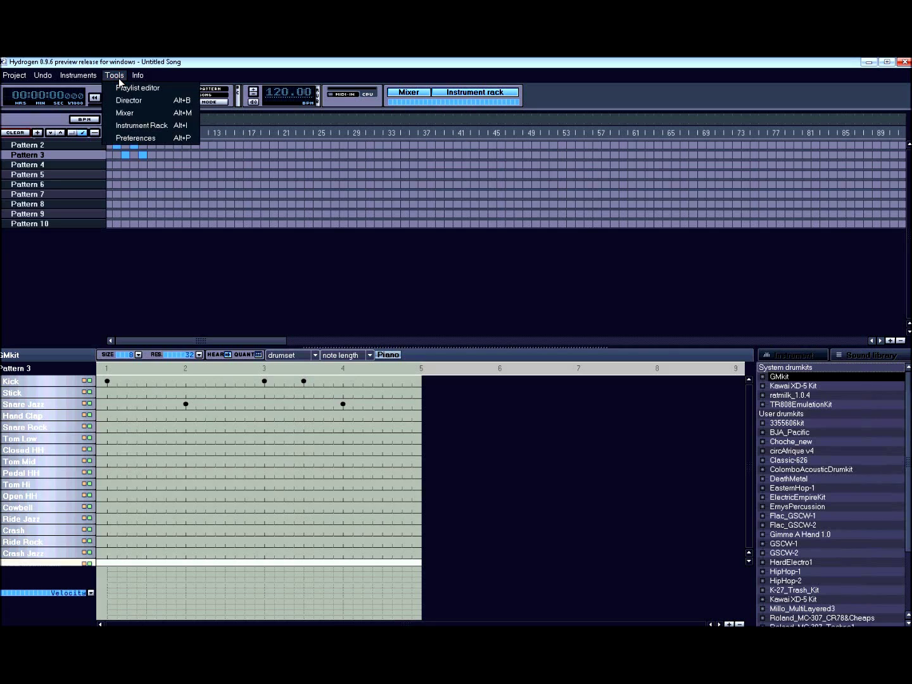
left_click(131, 140)
left_click(443, 454)
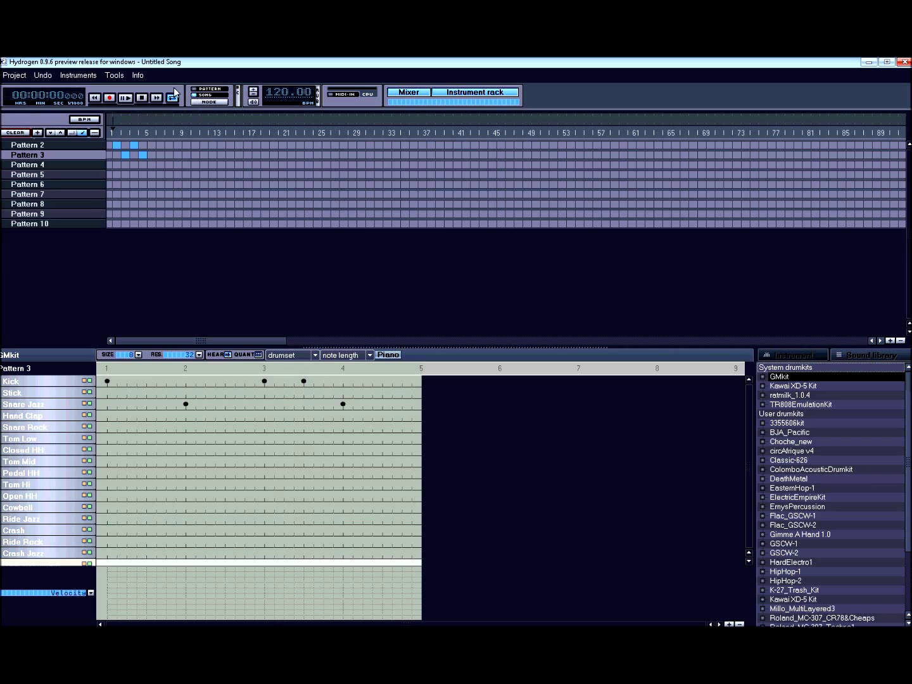
left_click(117, 77)
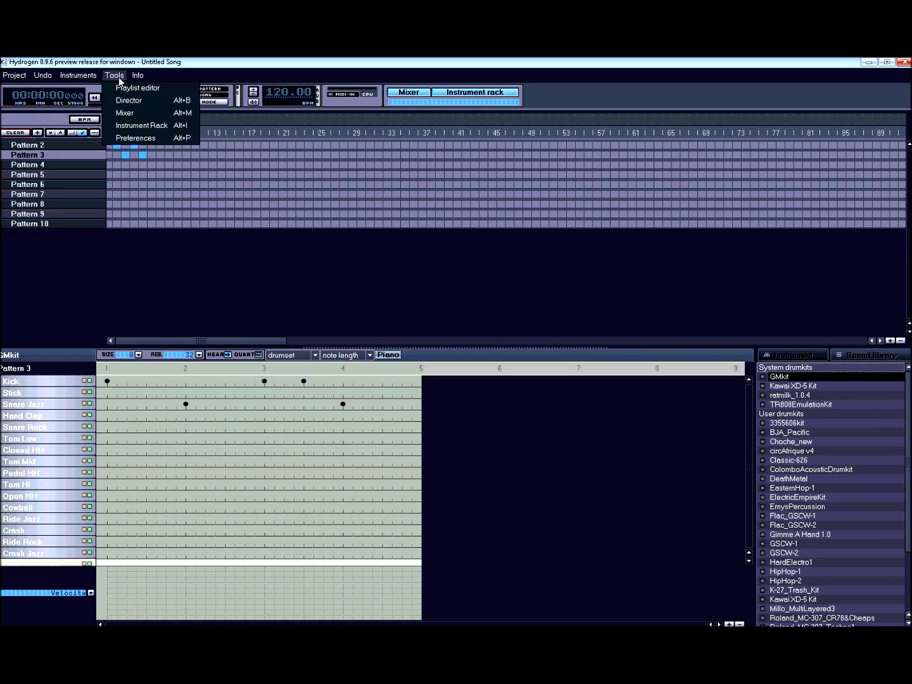
mouse_move(93, 78)
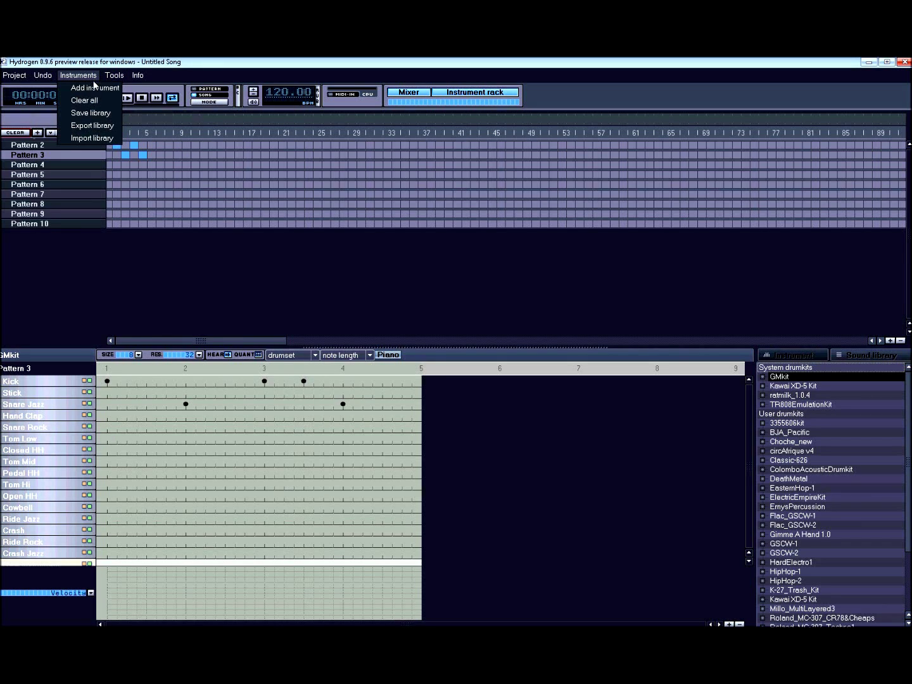
left_click(101, 137)
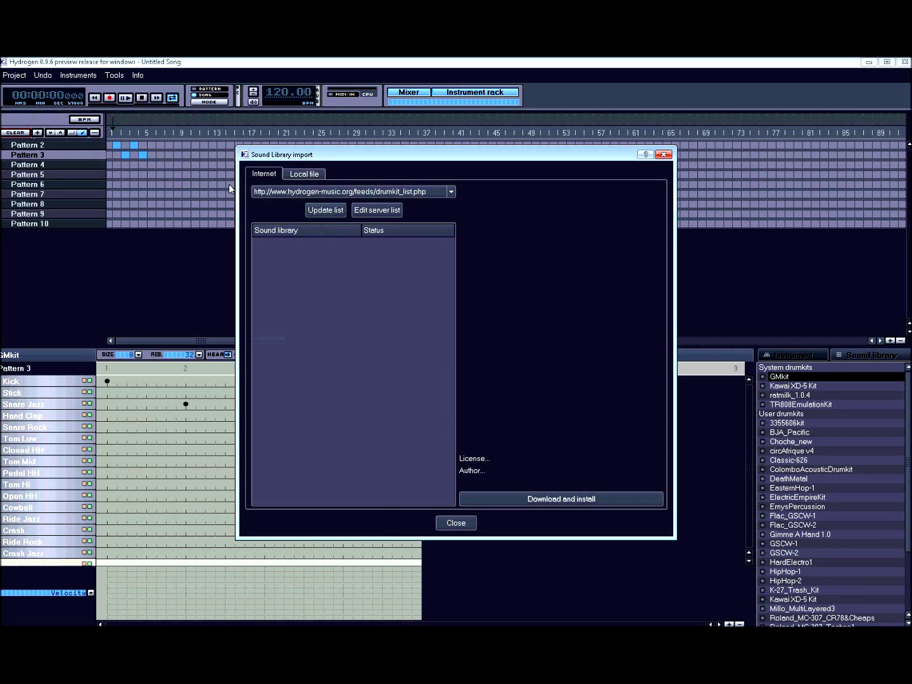
left_click(663, 154)
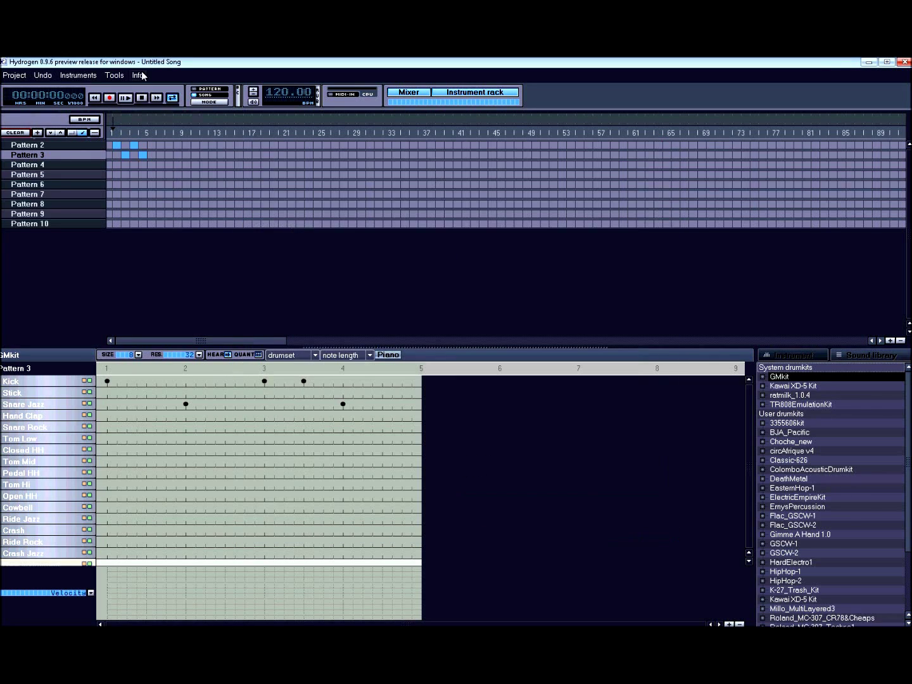
Step: In the sound library import, update the online drumkit list, view the details of HipHop-1 (sf) and close the import
left_click(95, 75)
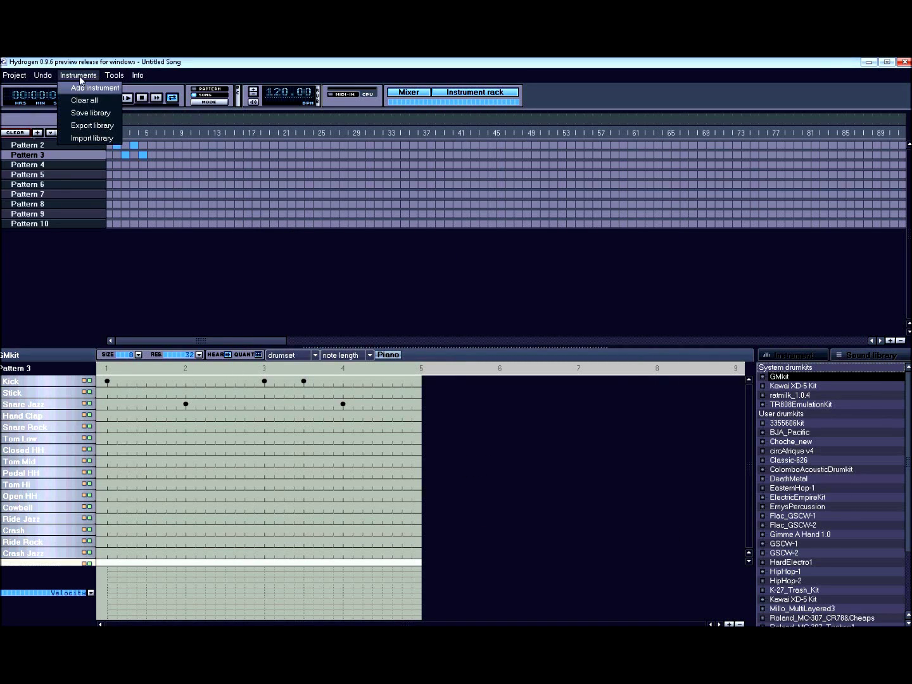
left_click(94, 138)
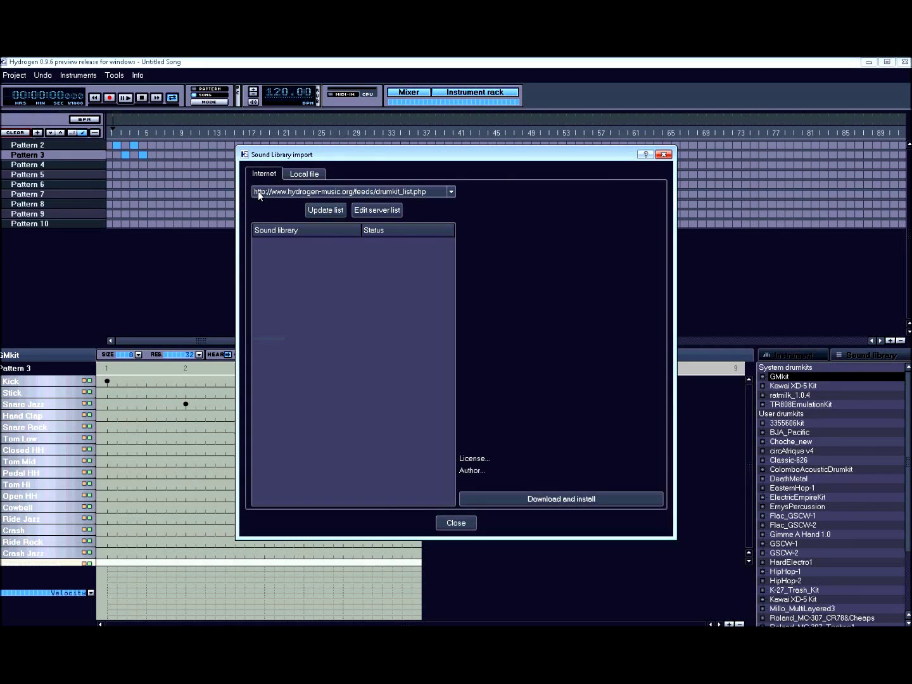
left_click(337, 213)
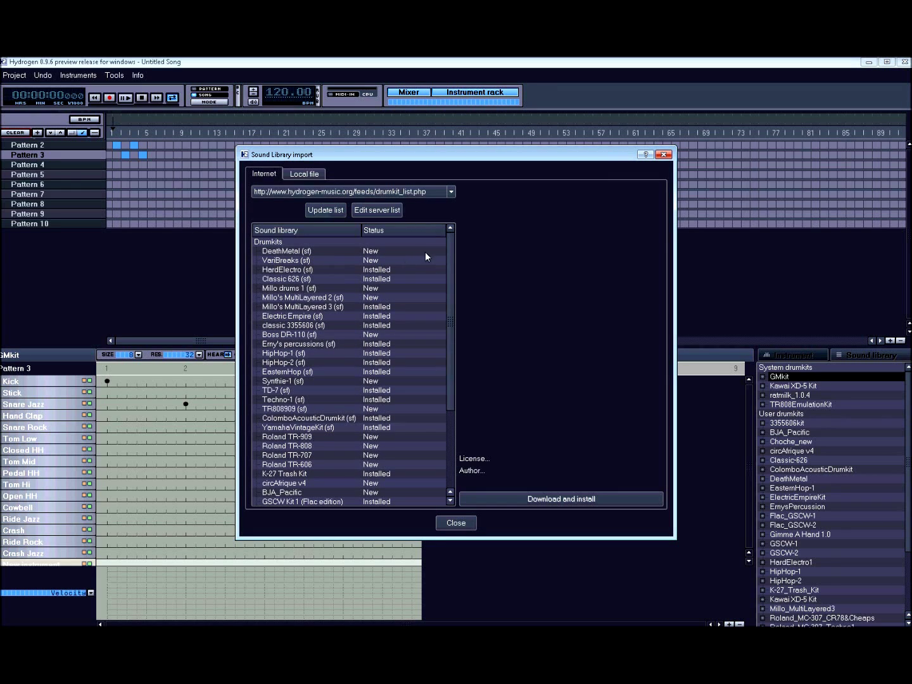
left_click_drag(449, 249, 417, 290)
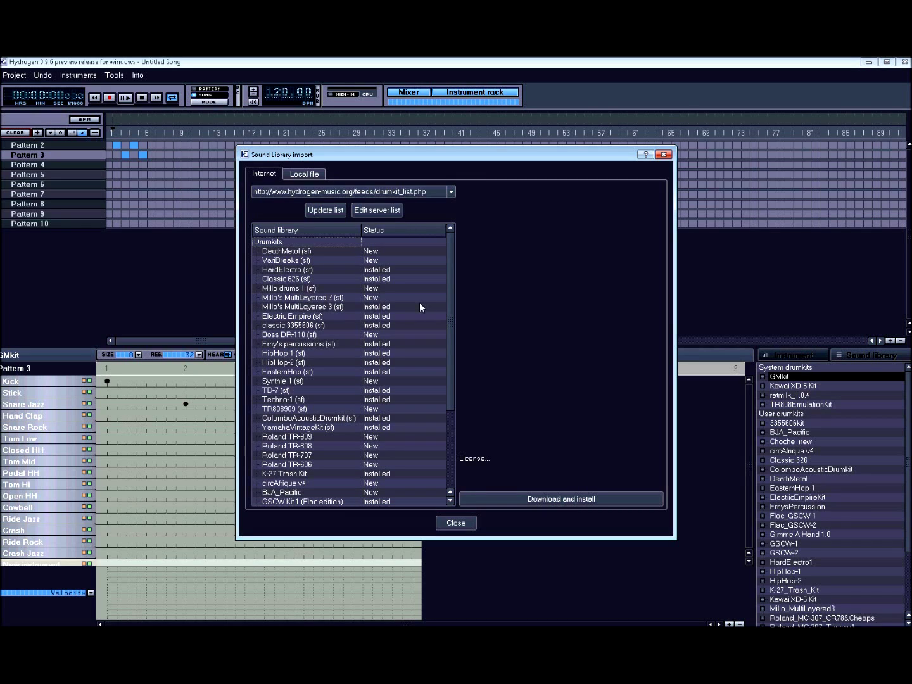
left_click(453, 284)
left_click(315, 353)
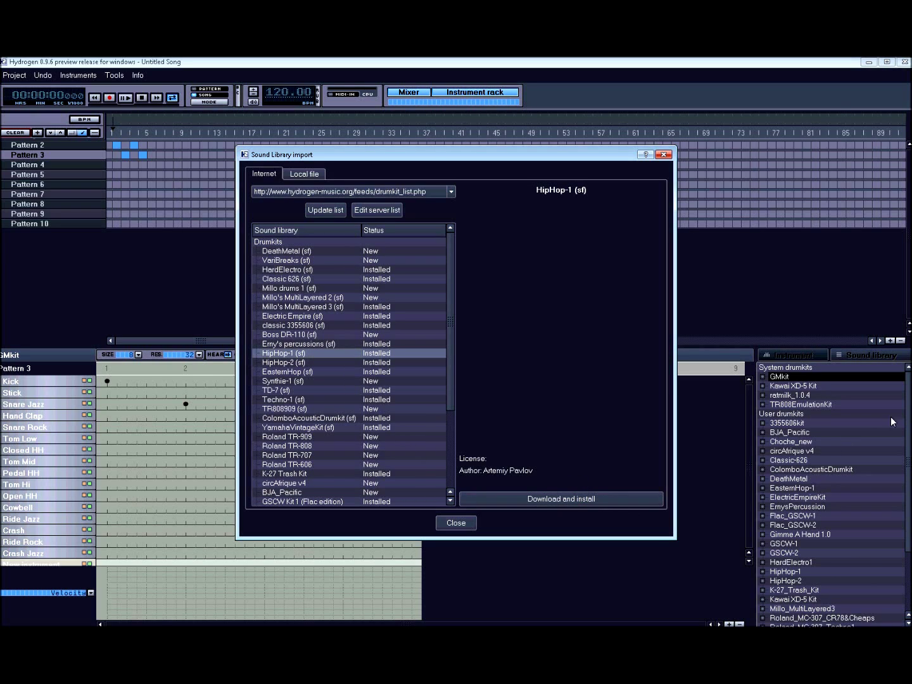
left_click(664, 156)
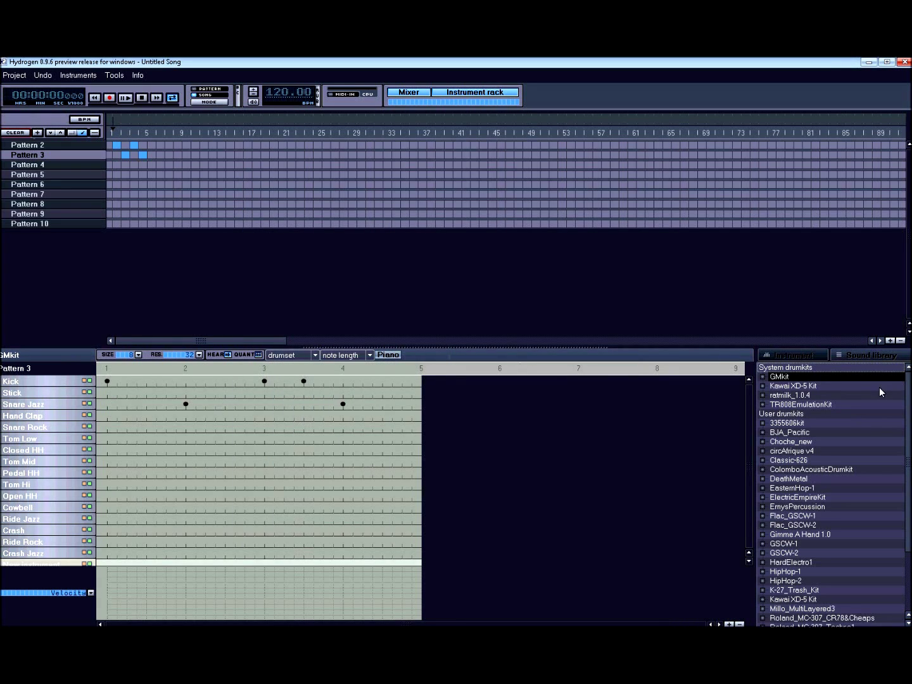
Step: Load the Flac_GSCW-1 user drumkit from the sound library
scroll(829, 487, "down", 3)
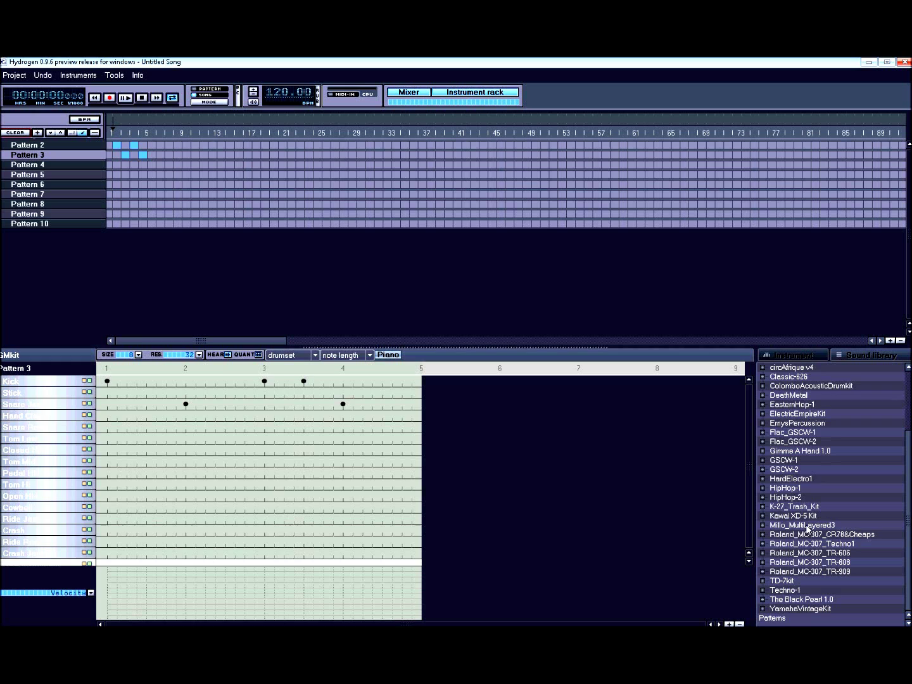
left_click(796, 433)
right_click(797, 433)
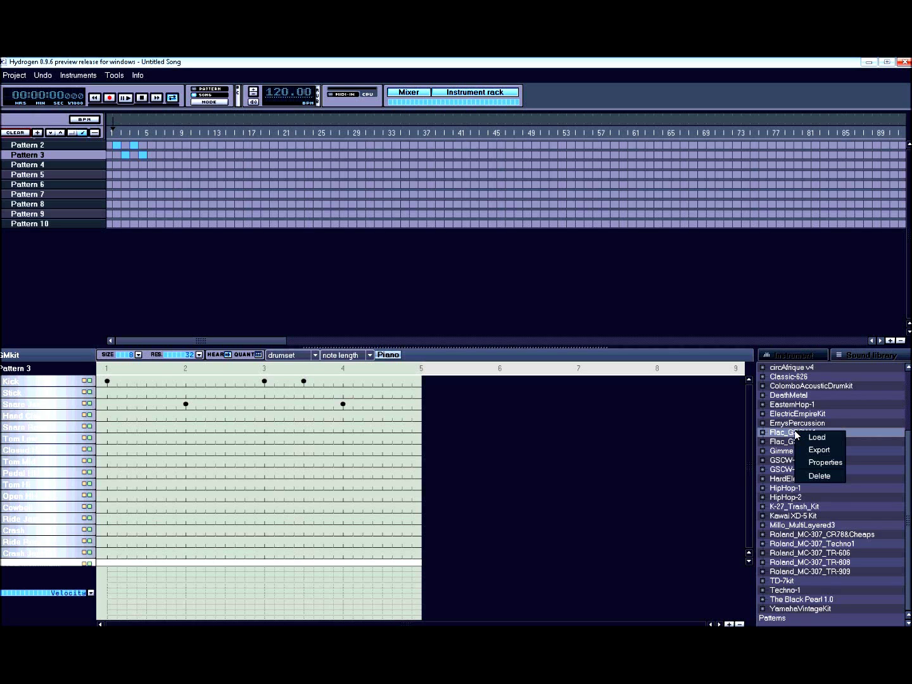
right_click(777, 432)
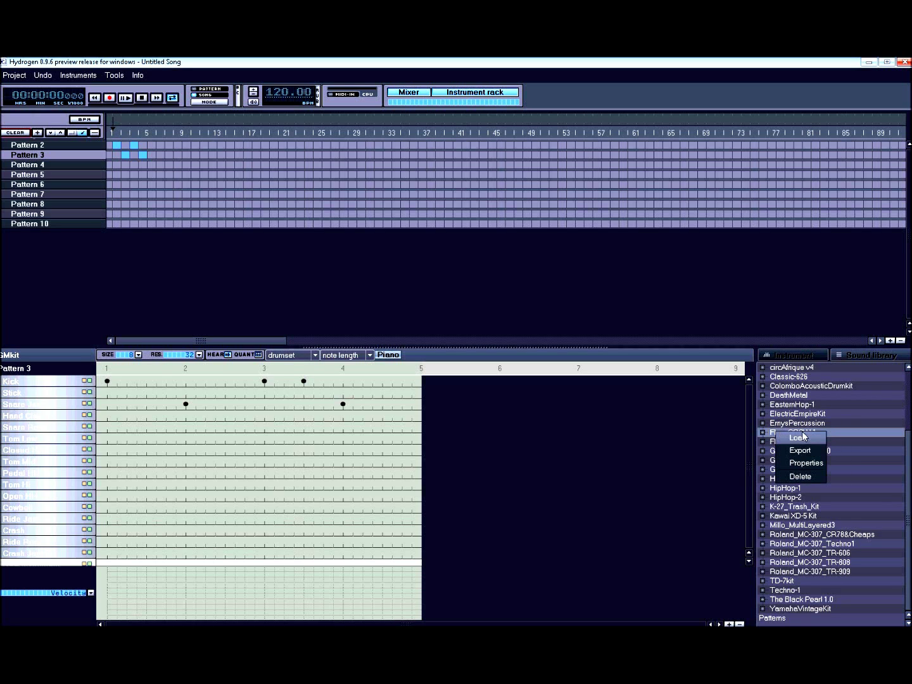
left_click(803, 438)
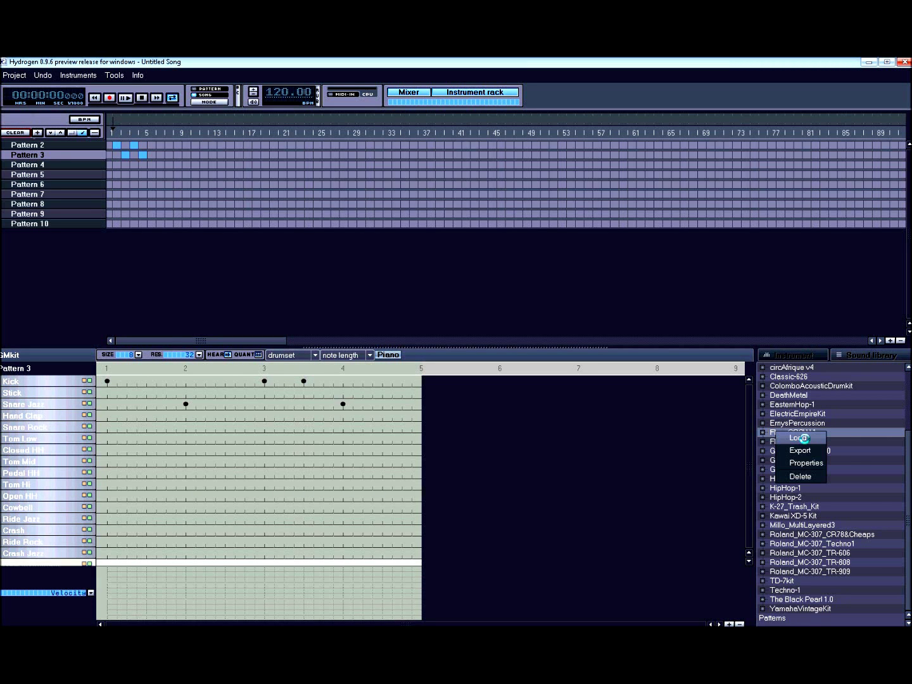
Step: Audition the loaded kit's Snare Flam, Rimshot, Roll, snare L, Snare R, Hats2 crash and HH1 open instruments
left_click(15, 450)
left_click(16, 438)
left_click(19, 426)
left_click(25, 415)
left_click(29, 404)
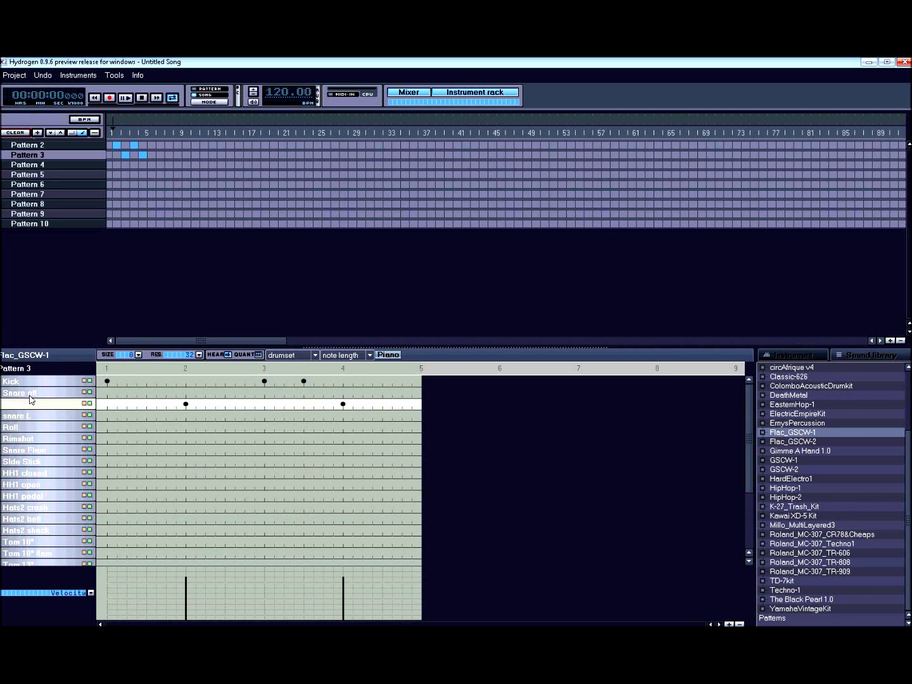
left_click(49, 509)
left_click(52, 489)
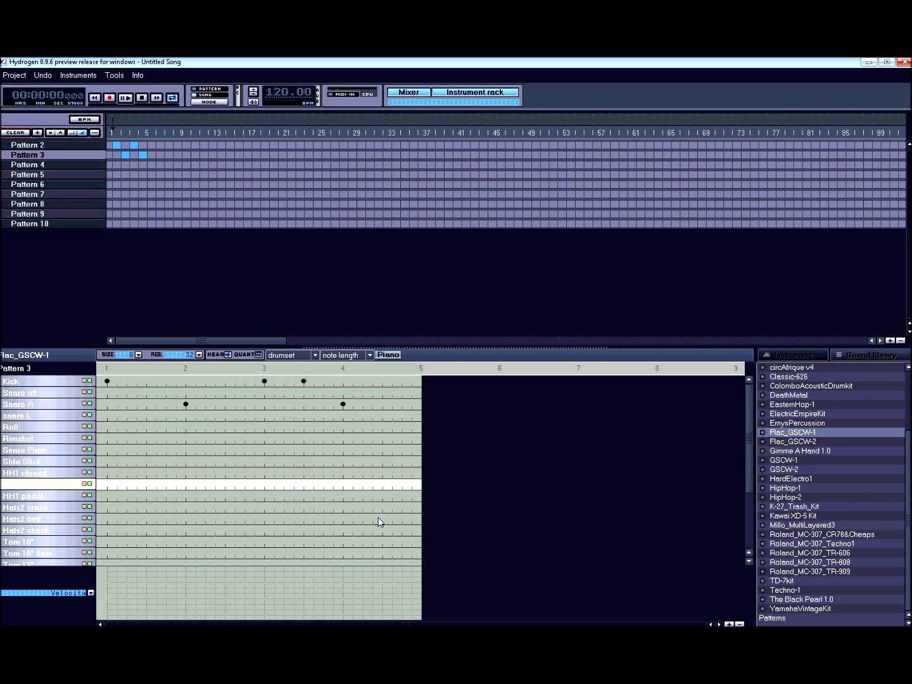
Step: Play the song with the Flac_GSCW-1 drumkit
left_click(124, 97)
left_click(114, 75)
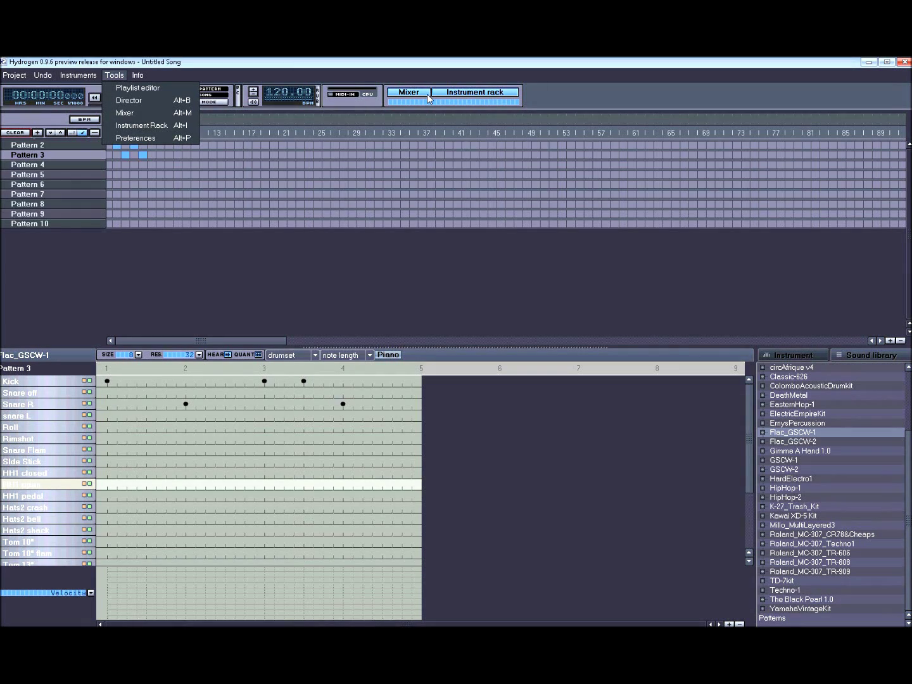
left_click(429, 99)
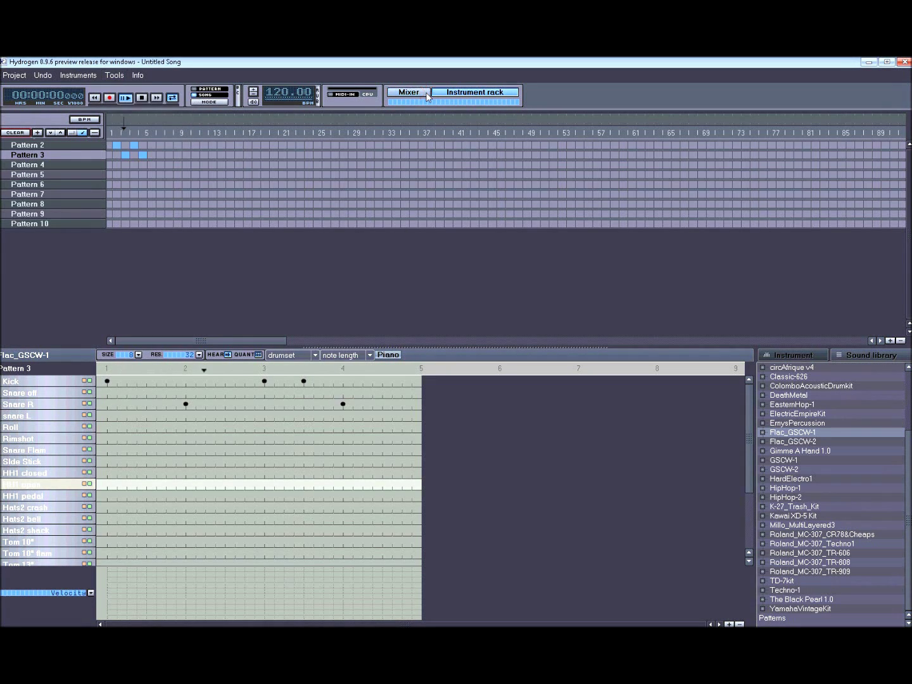
Step: Raise the master volume to 1.20 in the mixer and stop the song playback
left_click_drag(797, 265, 796, 197)
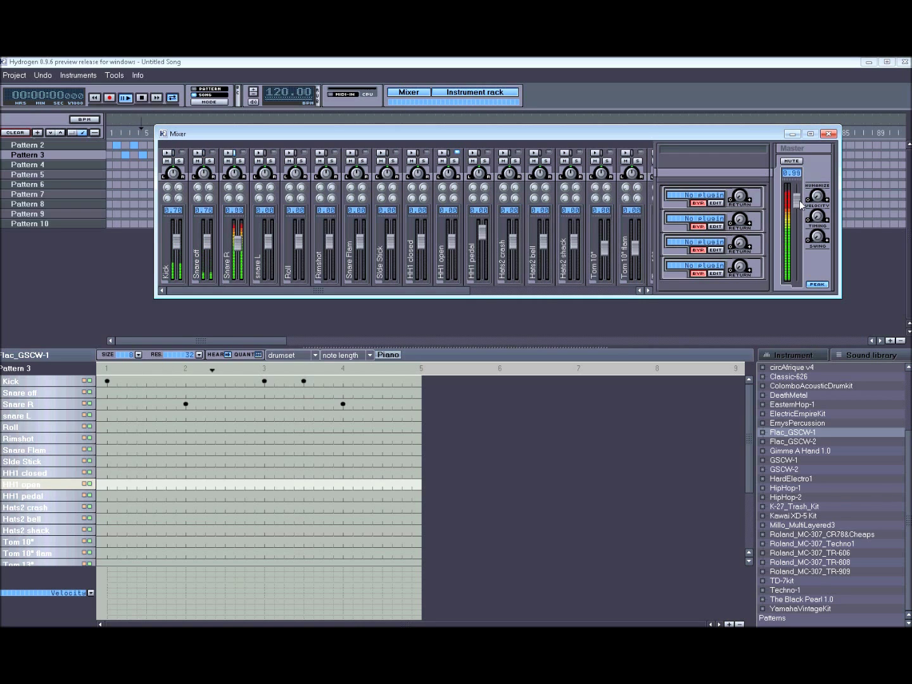
left_click_drag(799, 200, 800, 195)
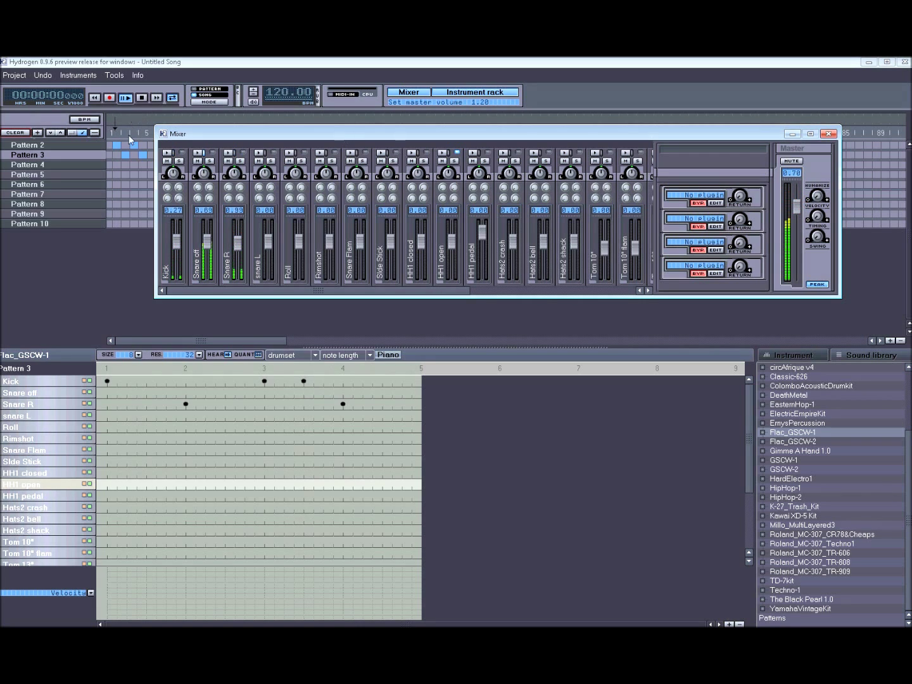
left_click(141, 99)
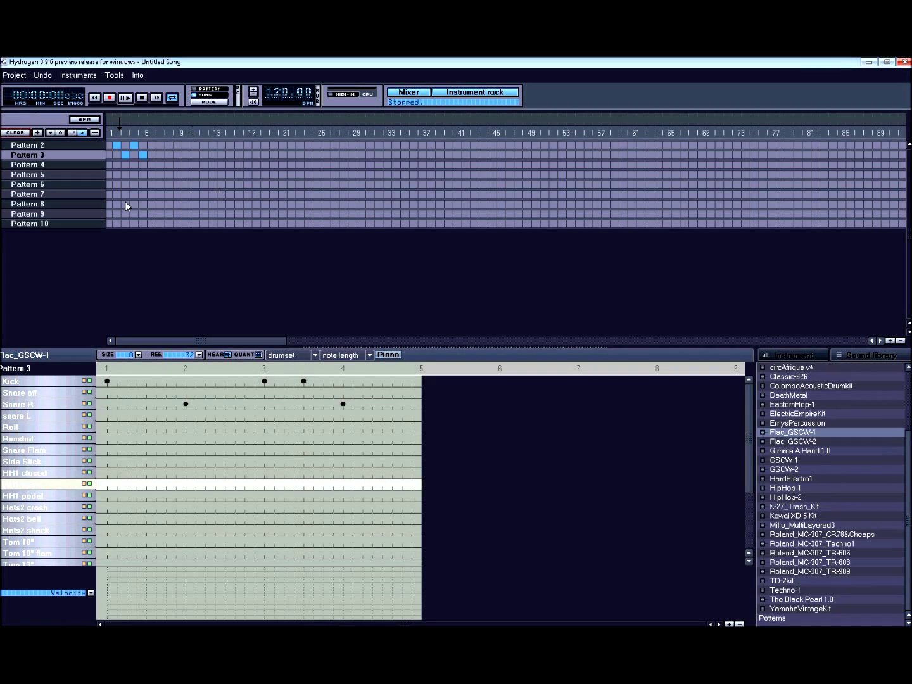
Step: View the general instrument settings of HH1 open and of snare L
left_click(788, 356)
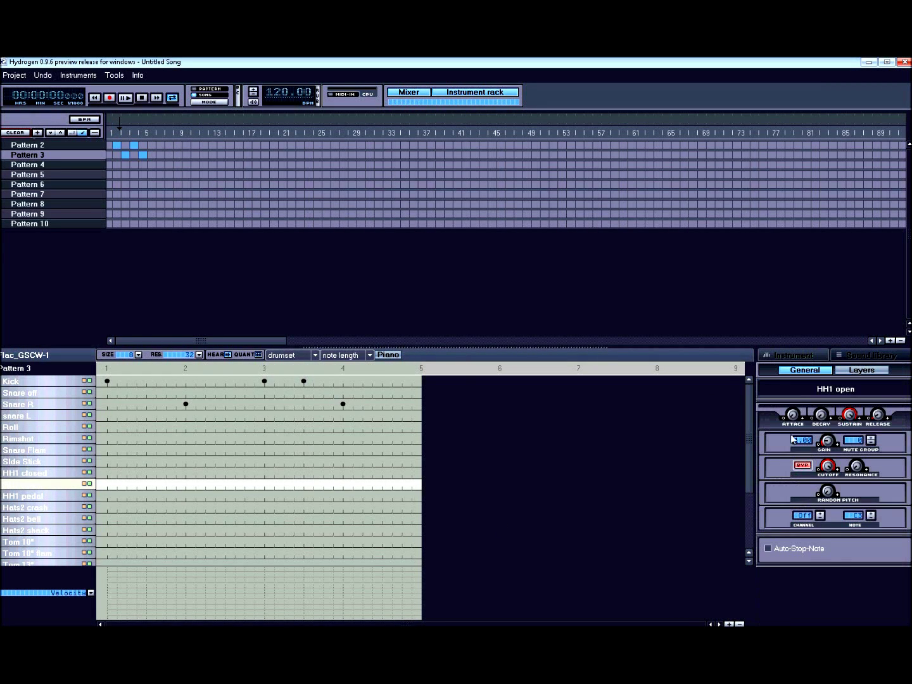
double_click(836, 391)
left_click(482, 364)
left_click(74, 418)
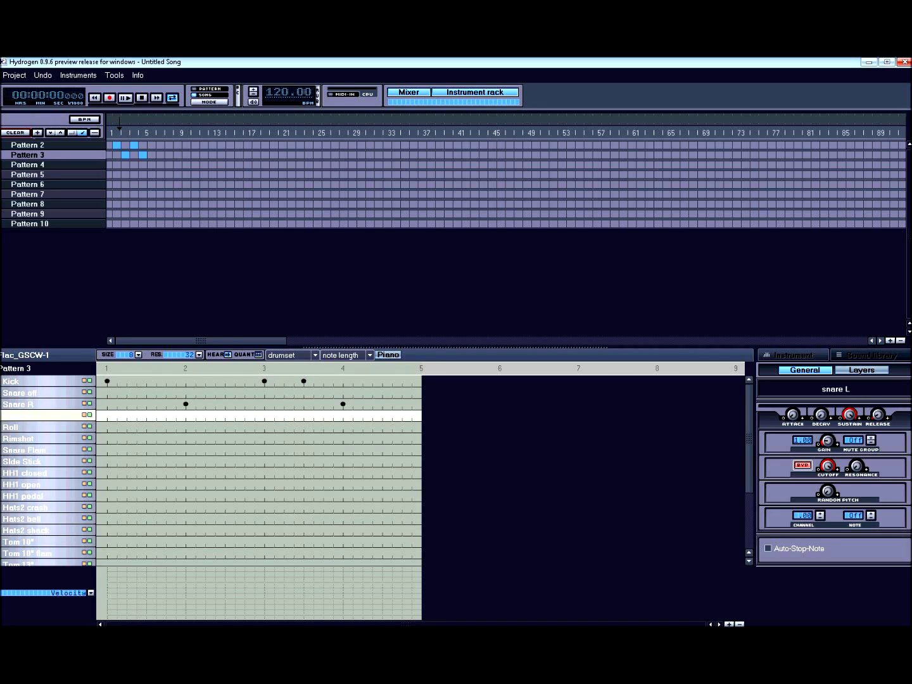
Step: Open the song bass_ryhthm_2nd_version.h2song from the Drums folder inside Copy_New on the desktop
left_click(14, 75)
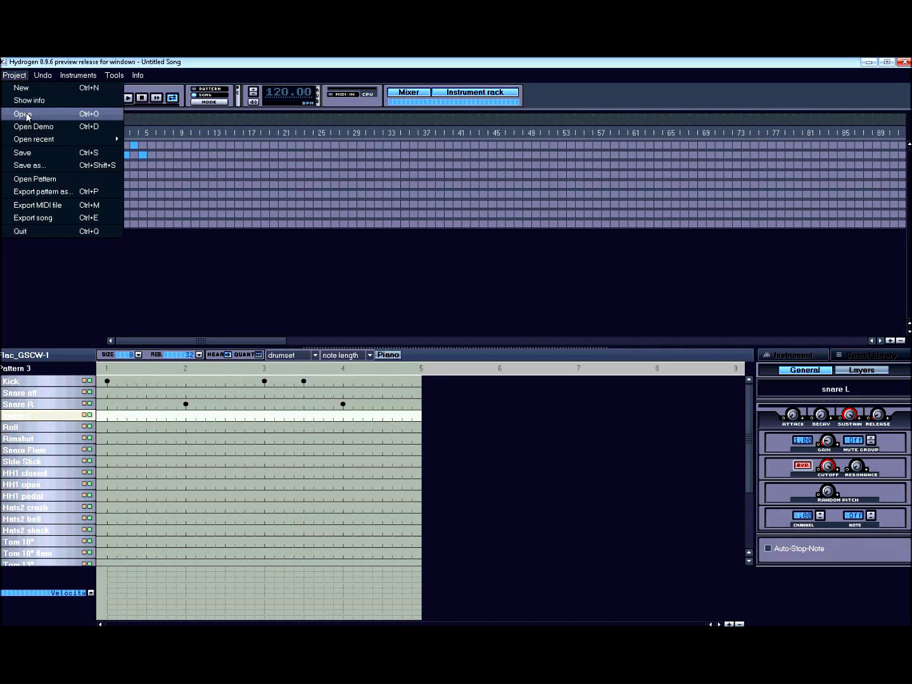
left_click(26, 112)
left_click(451, 369)
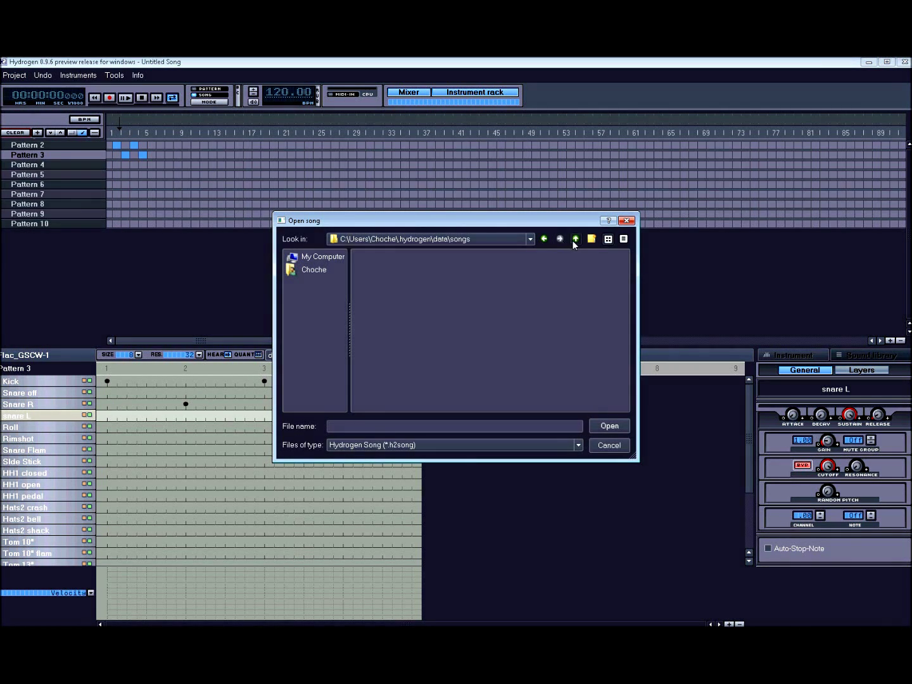
left_click(575, 239)
left_click(575, 239)
left_click(575, 239)
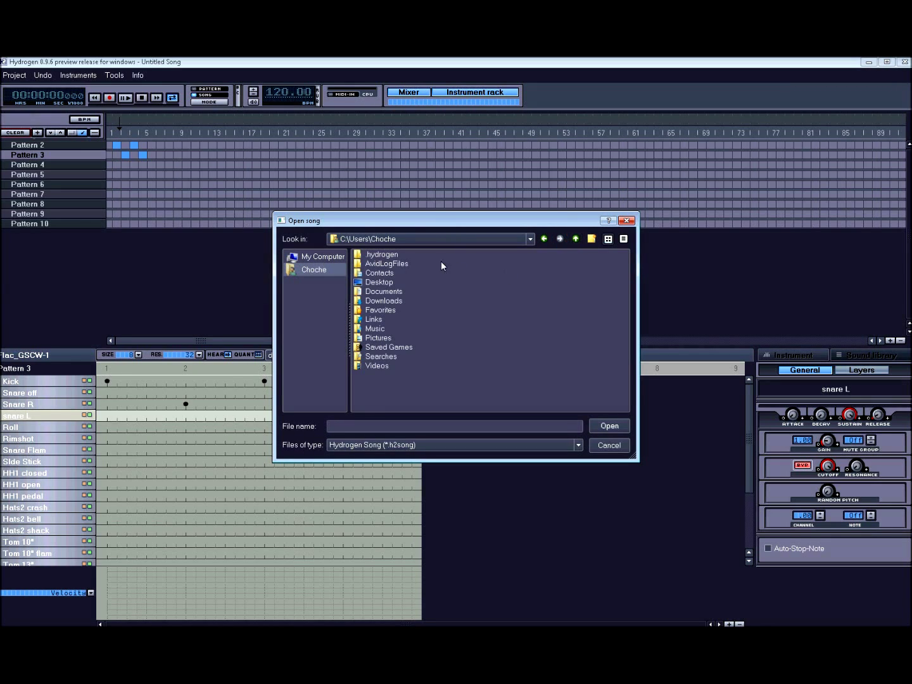
double_click(379, 282)
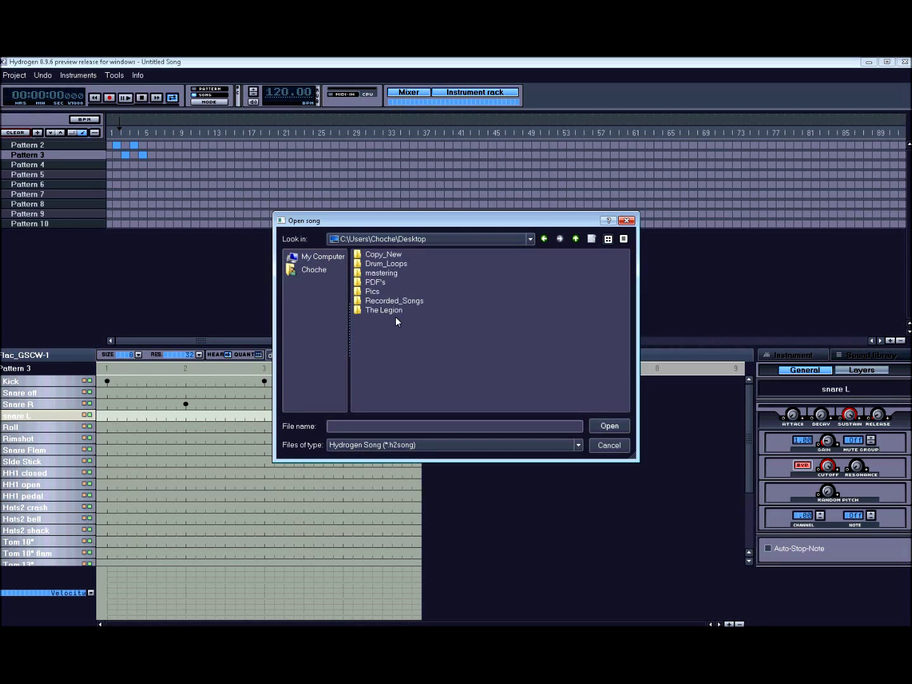
left_click(388, 302)
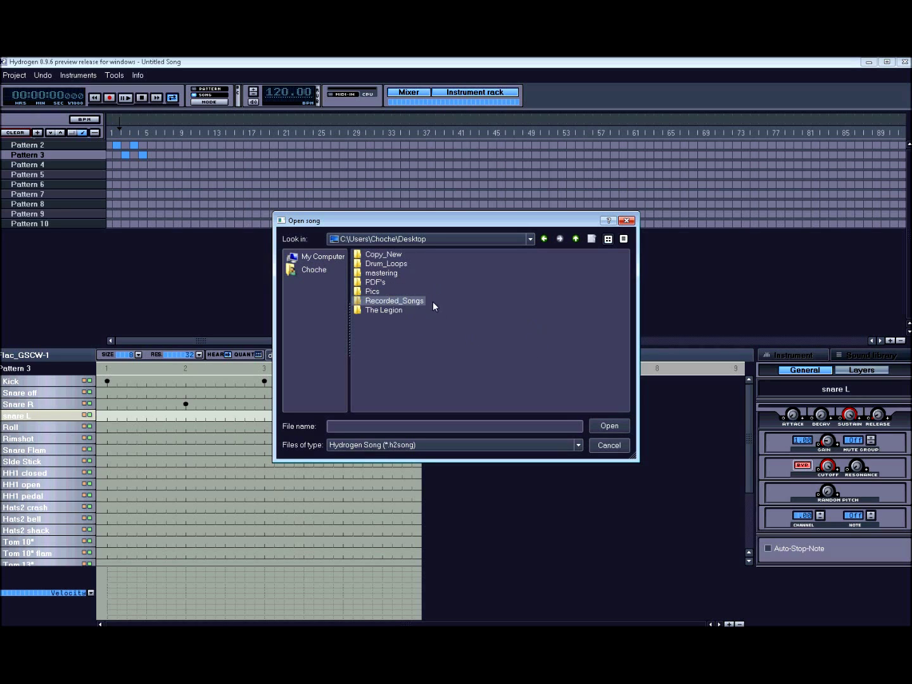
double_click(400, 254)
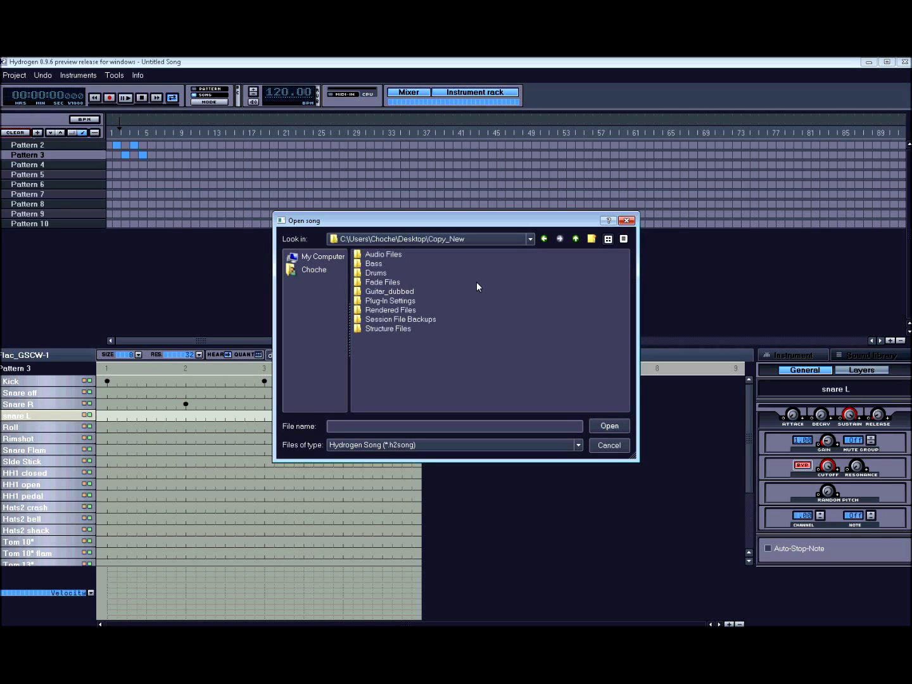
double_click(378, 273)
left_click(401, 254)
left_click(605, 425)
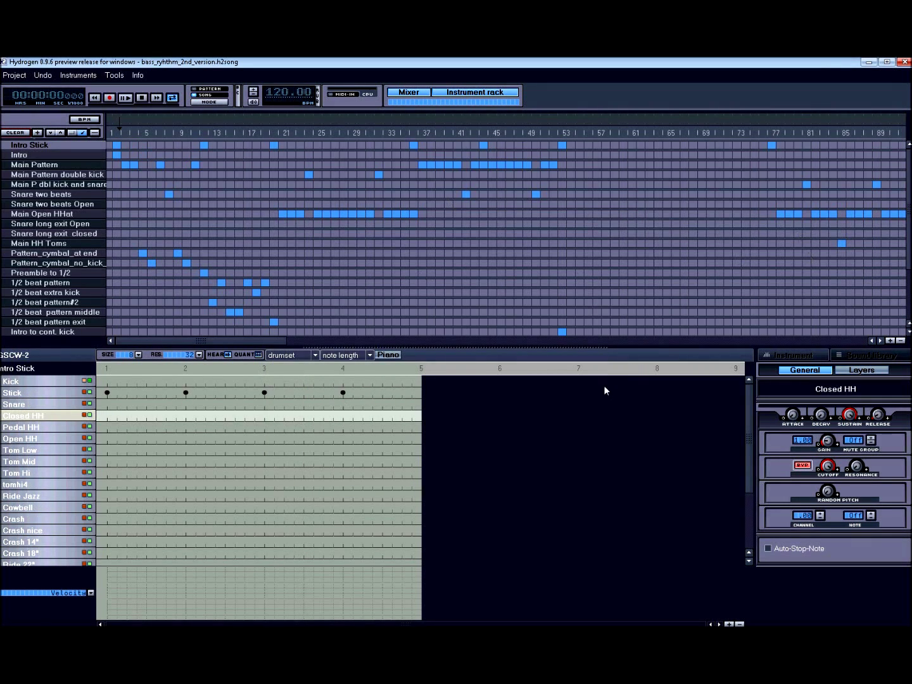
Step: Play the opened song, check its channel levels in the mixer, and stop playback
mouse_move(234, 340)
left_mouse_down()
mouse_move(435, 348)
mouse_move(229, 323)
left_mouse_up()
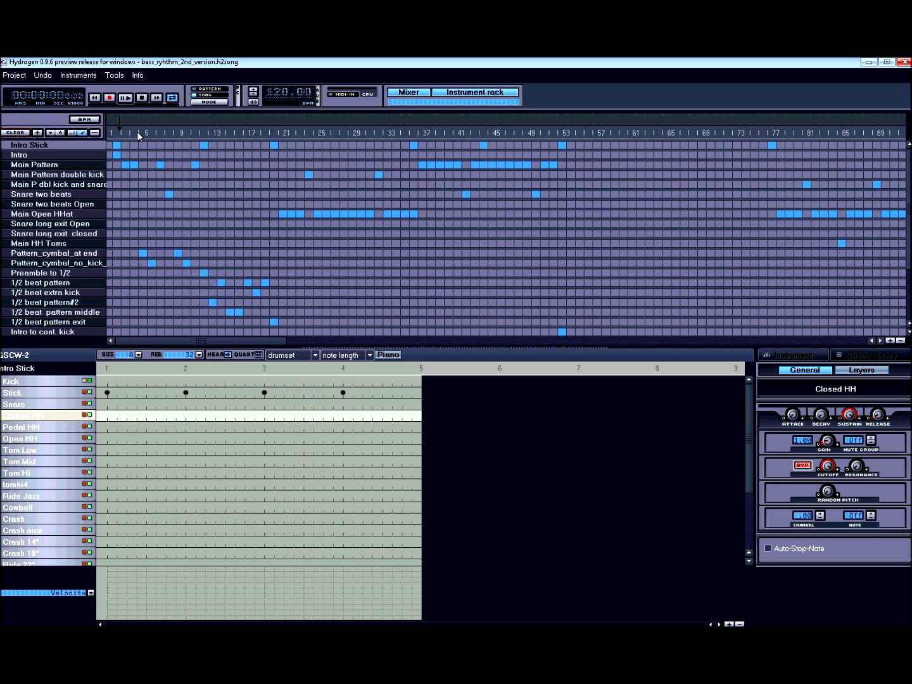
left_click(124, 101)
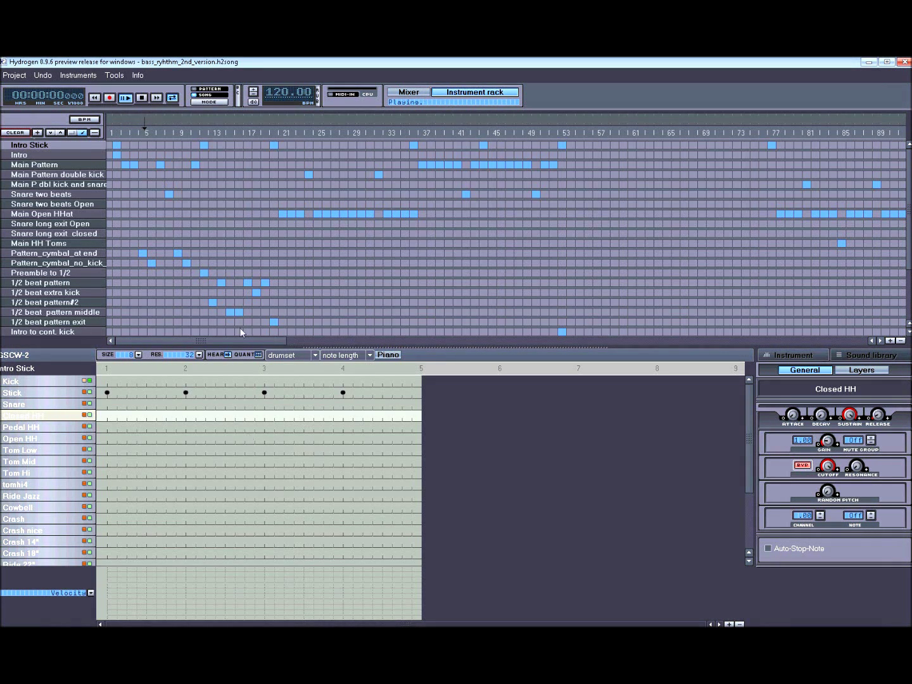
key("alt+m")
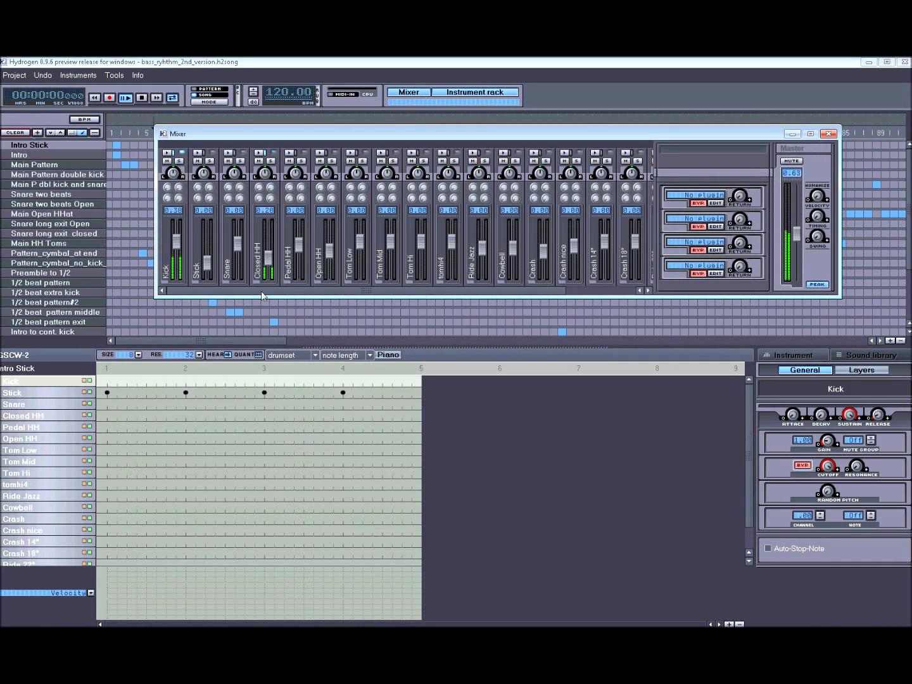
left_click_drag(535, 139, 587, 271)
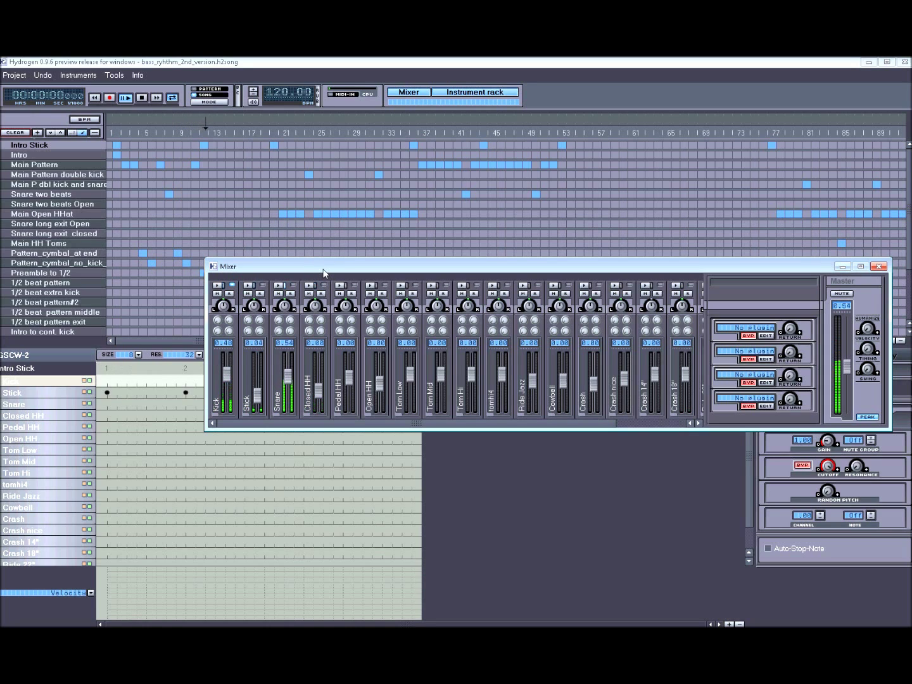
left_click_drag(323, 271, 180, 234)
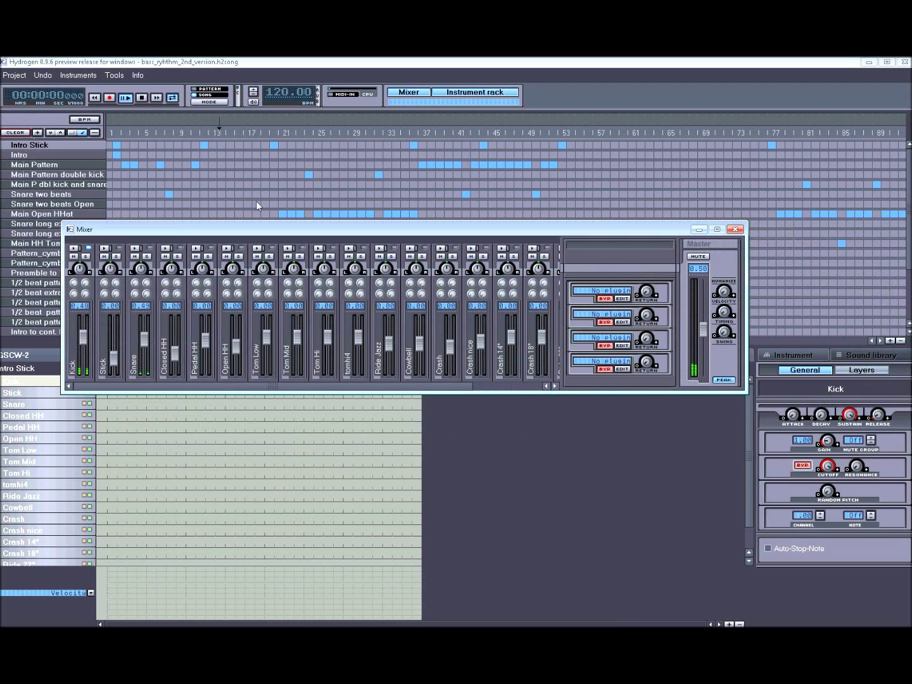
key("alt+m")
left_click(140, 100)
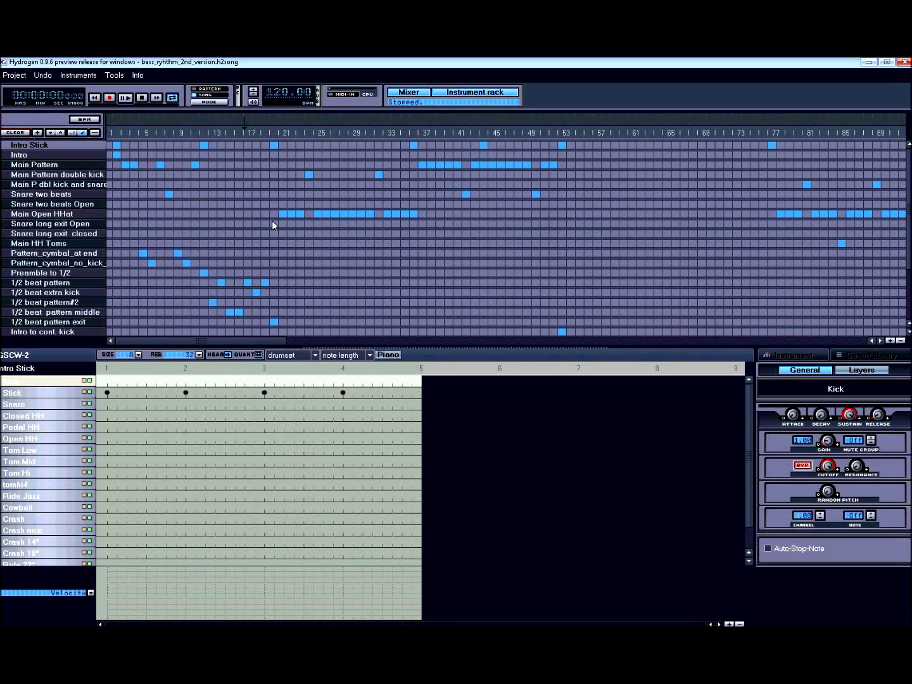
Step: Examine the notes of Main Pattern, Pattern_cymbal_at end and the Pattern_cymbal_no_kick pattern
left_click(135, 132)
left_click(35, 165)
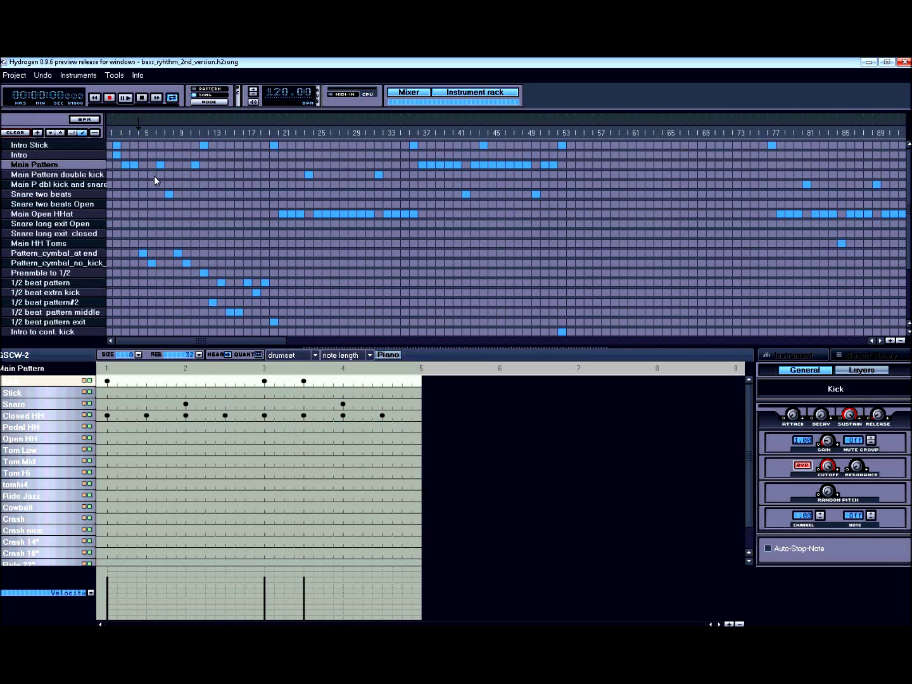
left_click(131, 130)
left_click(151, 265)
left_click(96, 254)
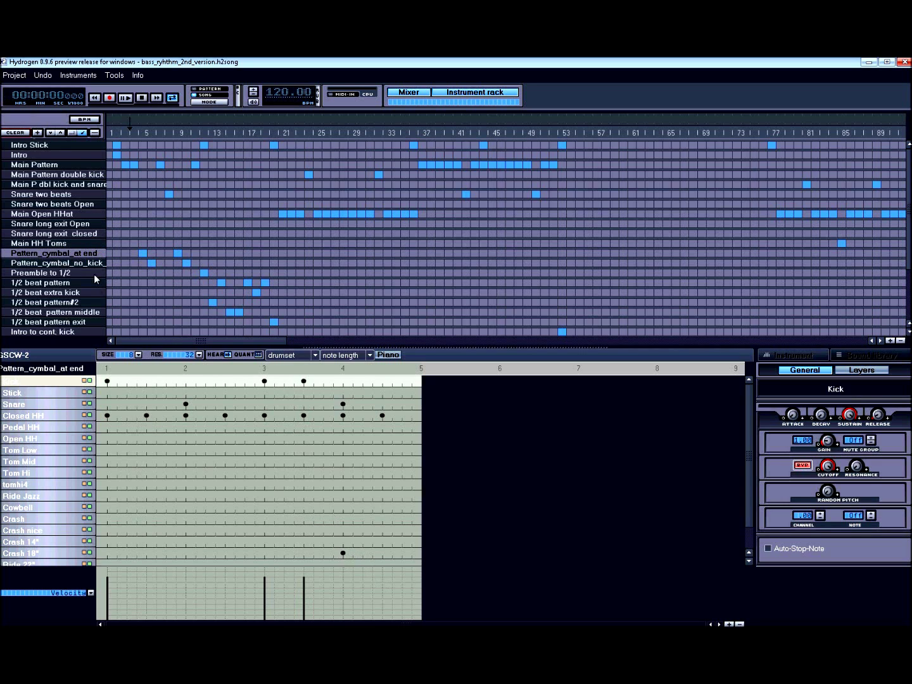
left_click(90, 262)
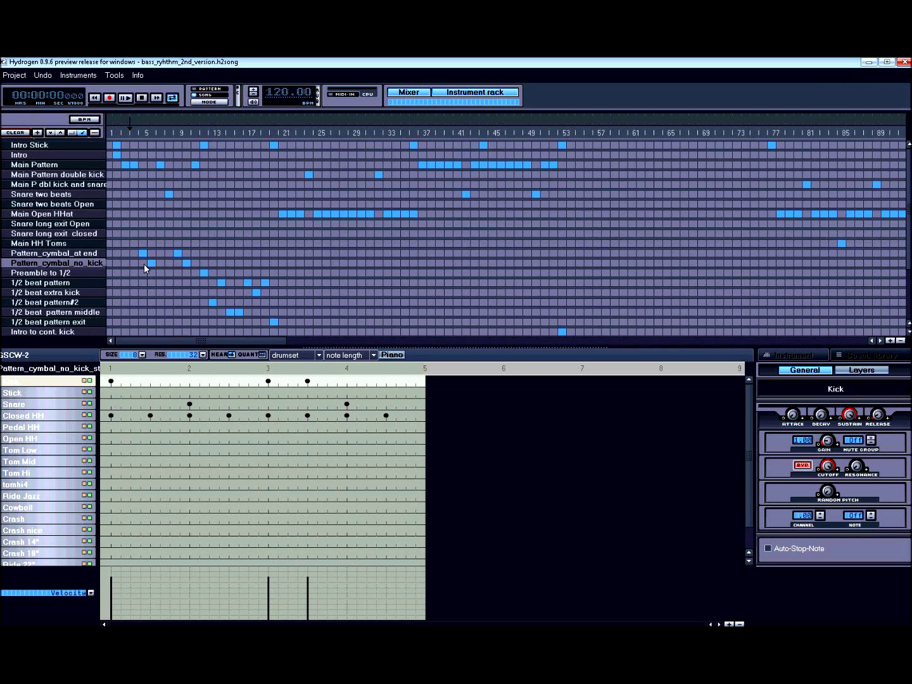
Step: Compare the notes of Main Pattern, Snare two beats and Pattern_cymbal_at end
left_click(88, 166)
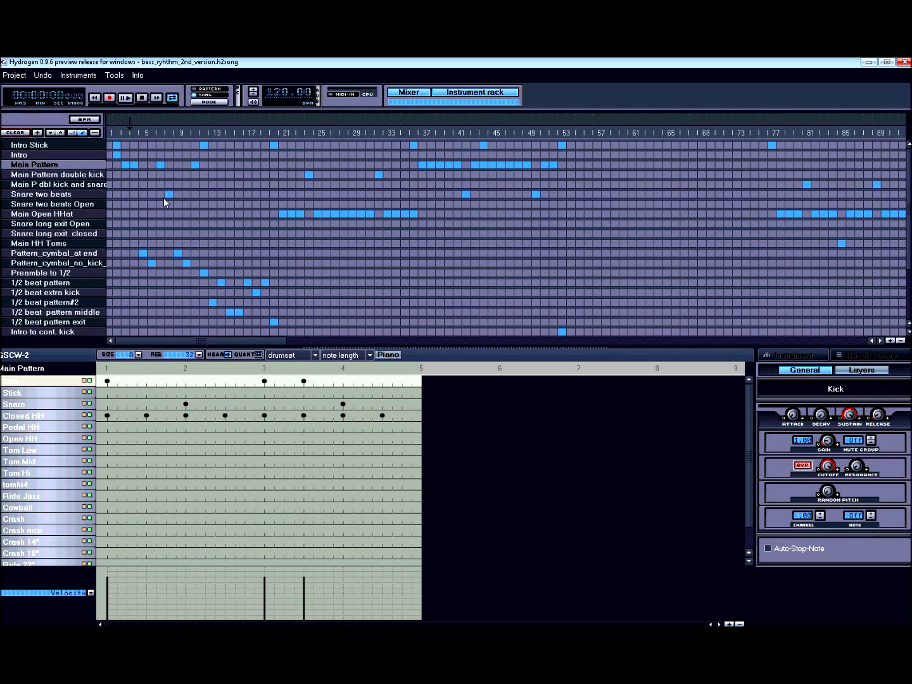
left_click(72, 195)
left_click(402, 404)
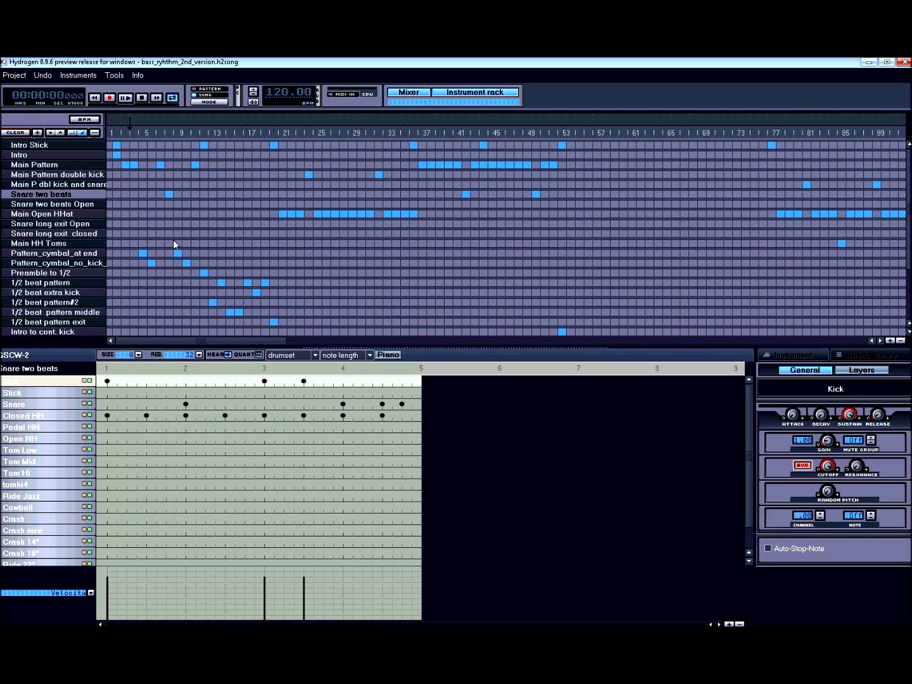
left_click(98, 255)
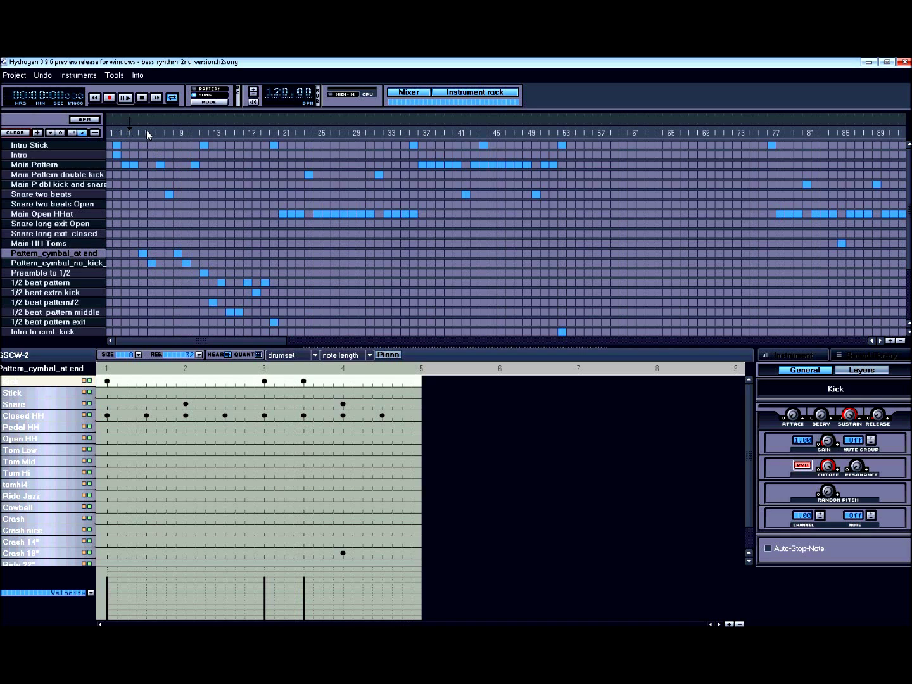
left_click(184, 262)
Step: Show the 1/2 beat pattern, play from bar 16 of the song, and stop playback
left_click(243, 118)
left_click(87, 283)
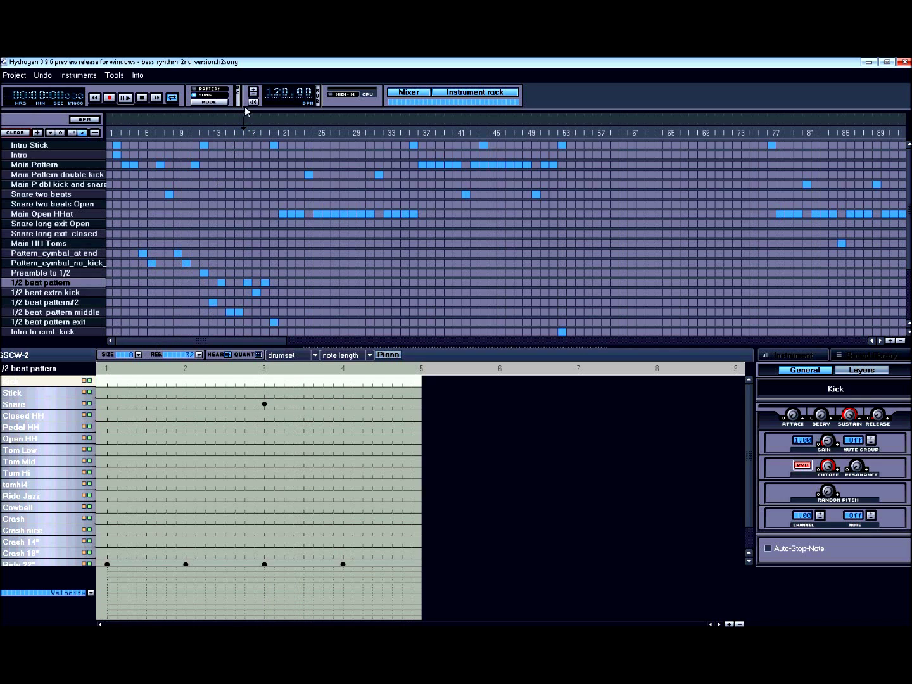
key("space")
left_click(140, 98)
Step: View the lower patterns in the song list, play the song from bar 15, and stop playback
scroll(76, 286, "down", 1)
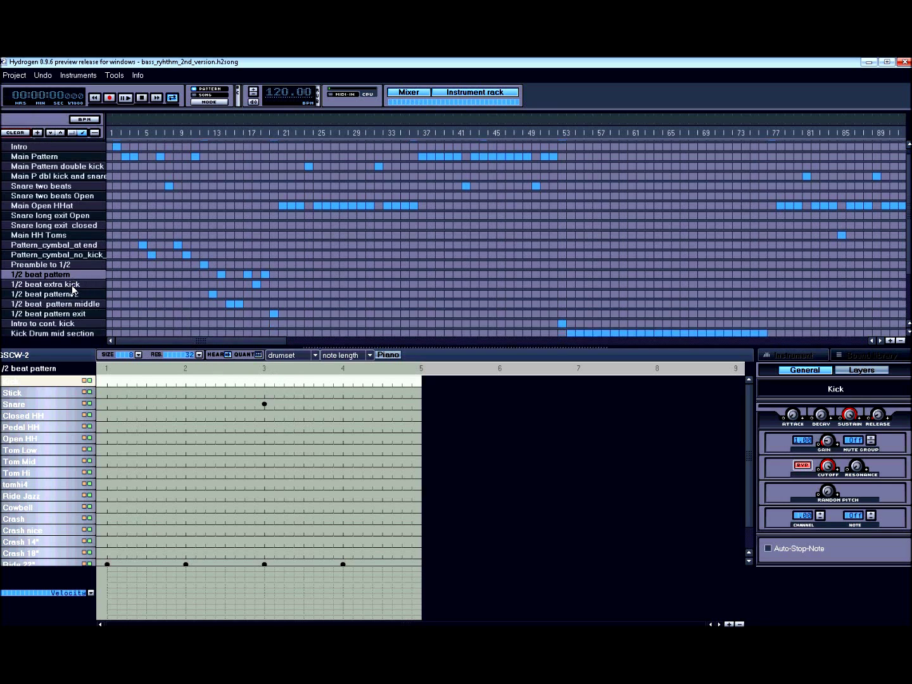
scroll(74, 285, "down", 2)
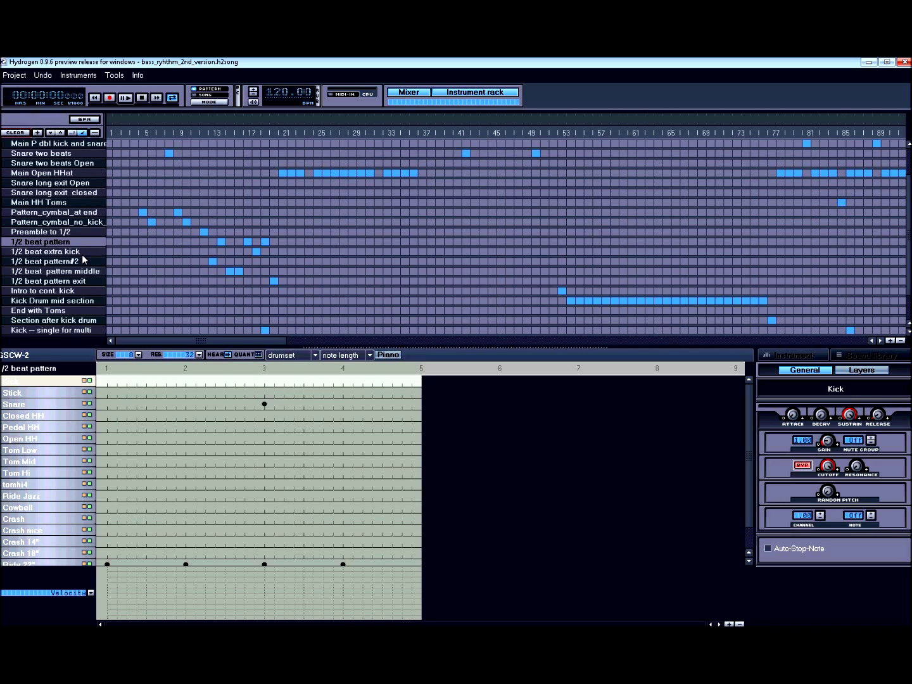
left_click(235, 130)
left_click(126, 98)
left_click(144, 98)
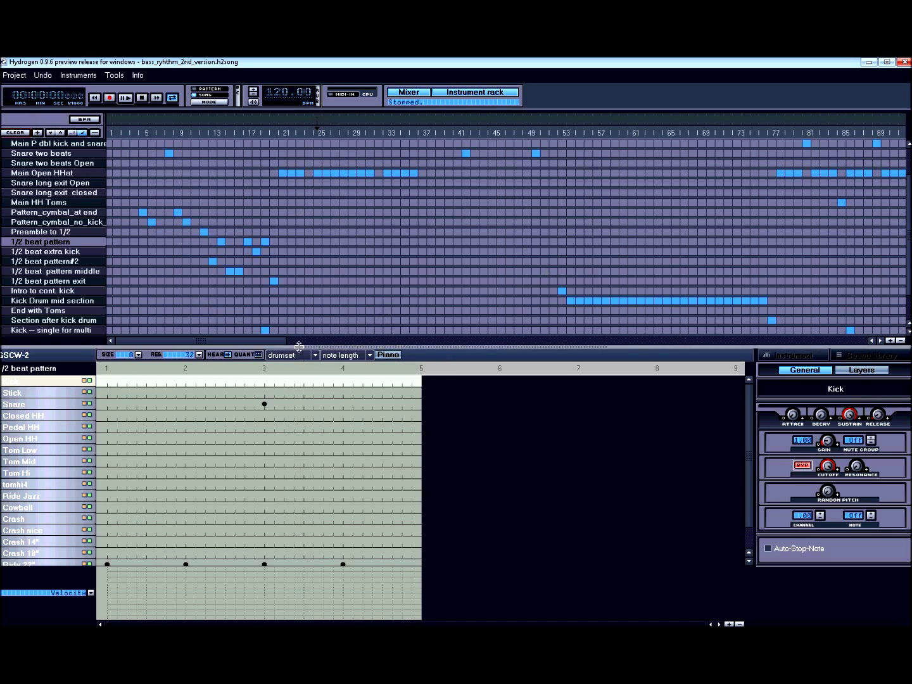
left_click_drag(277, 342, 241, 336)
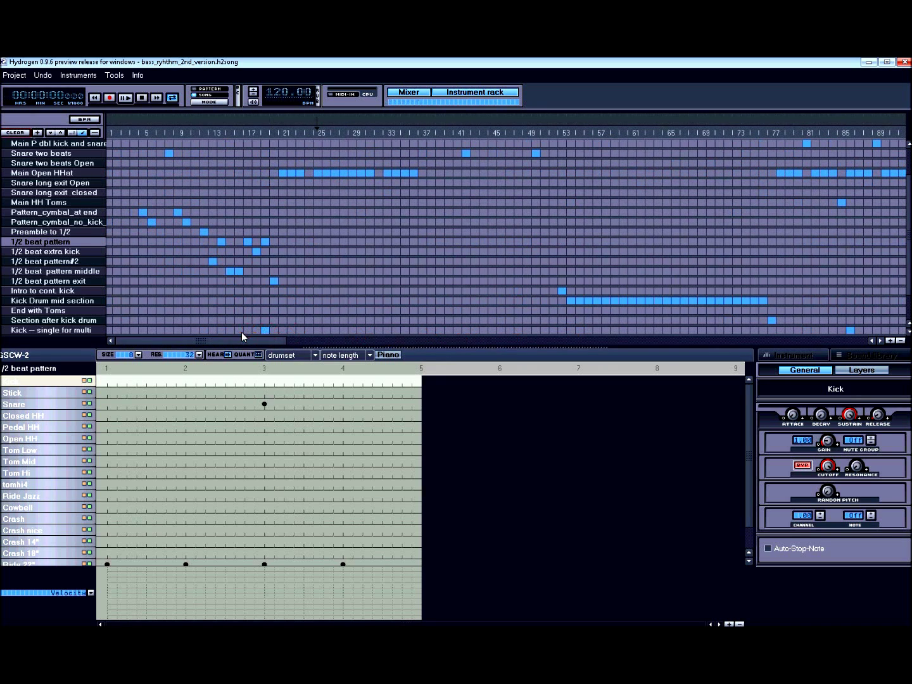
scroll(362, 269, "up", 3)
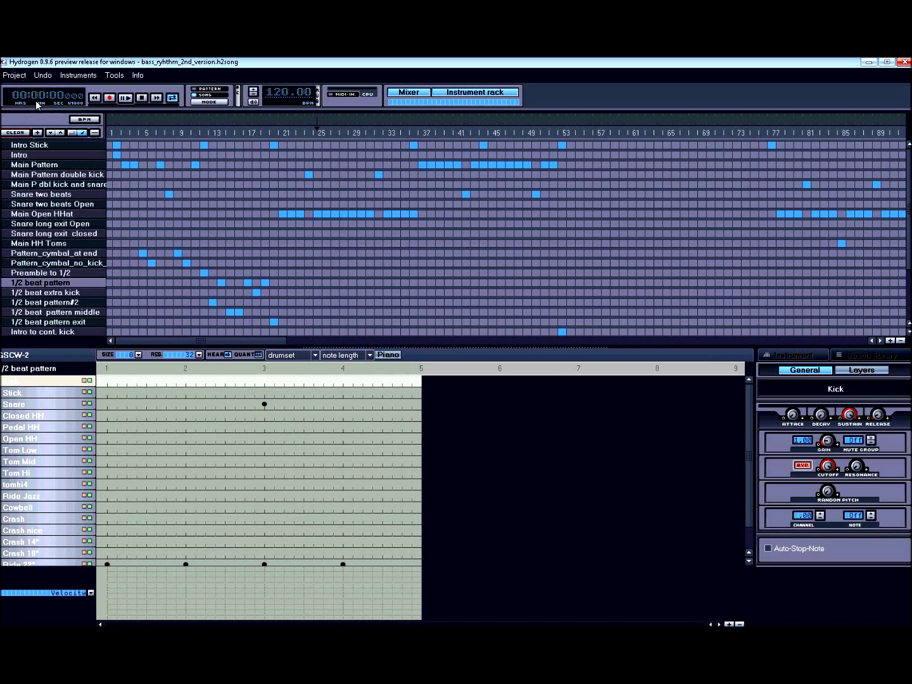
left_click(23, 75)
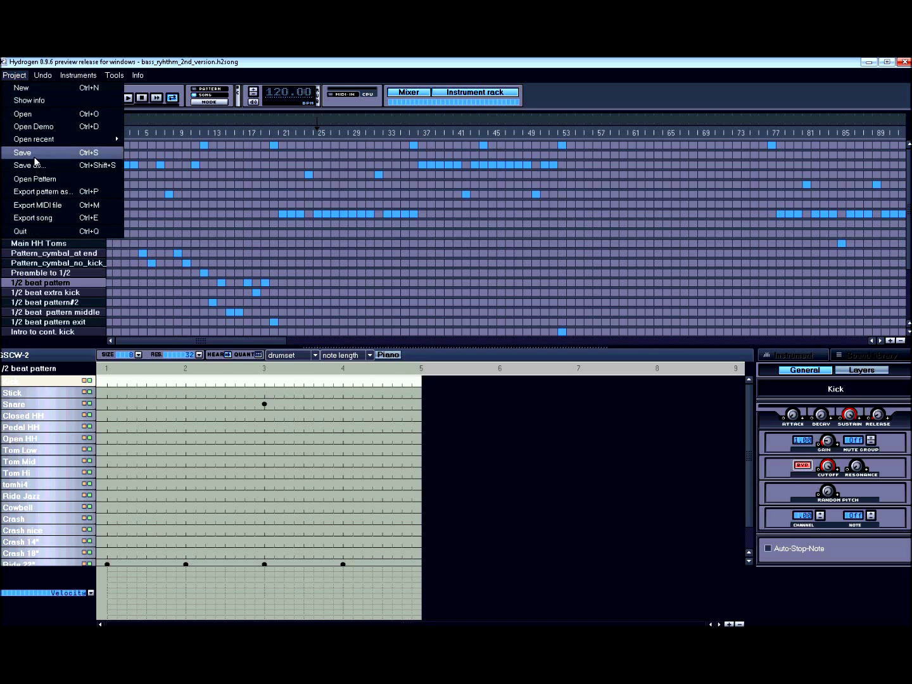
left_click(616, 77)
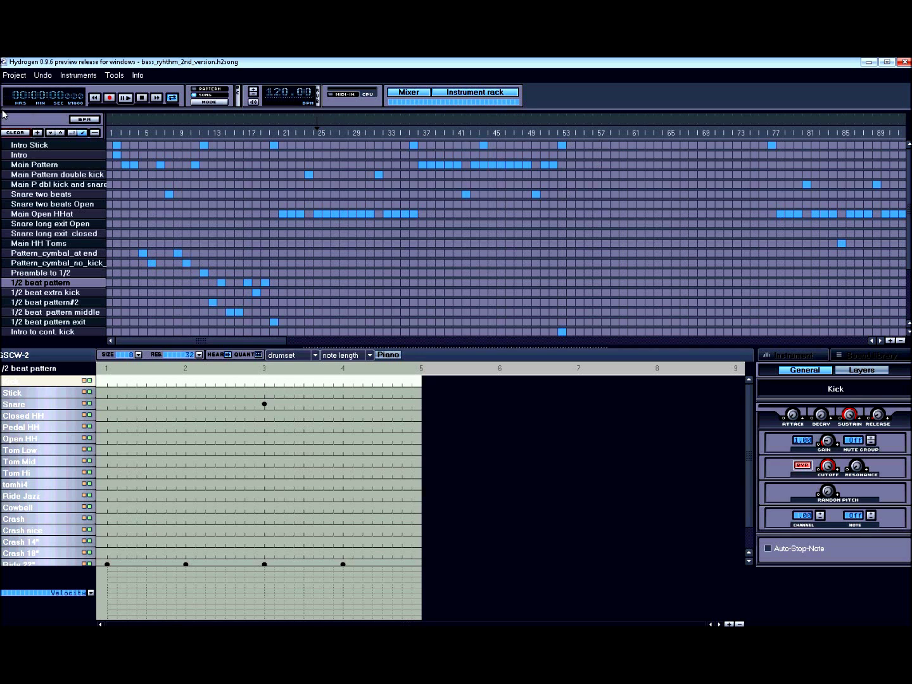
Step: Move the Hydrogen window down to uncover the browser window with the Hydrogen download page
left_click(622, 86)
left_click(628, 68)
left_click_drag(628, 69, 651, 85)
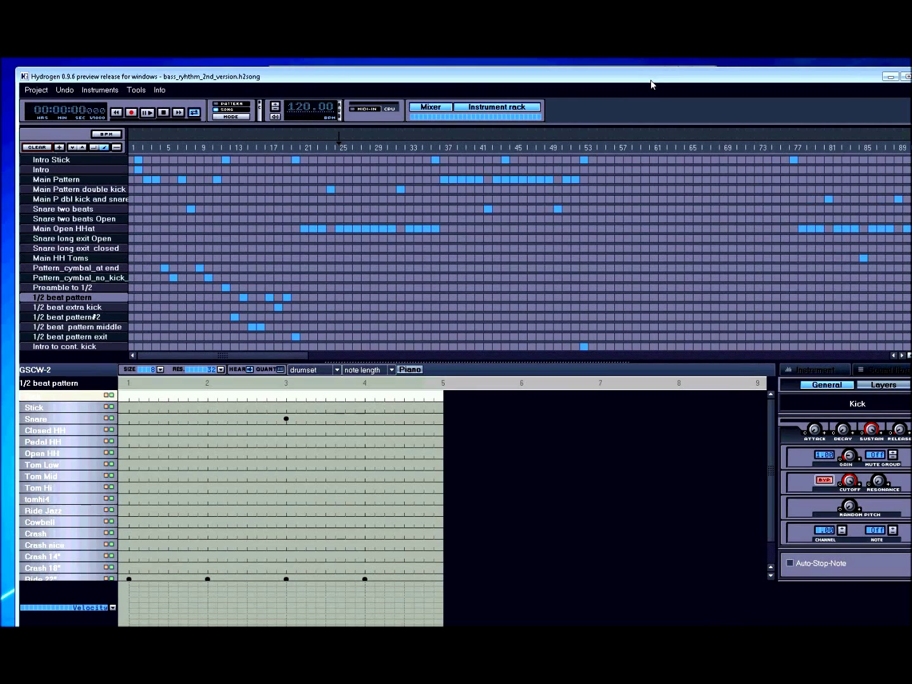
left_click_drag(587, 77, 529, 83)
left_click(807, 74)
left_click(806, 77)
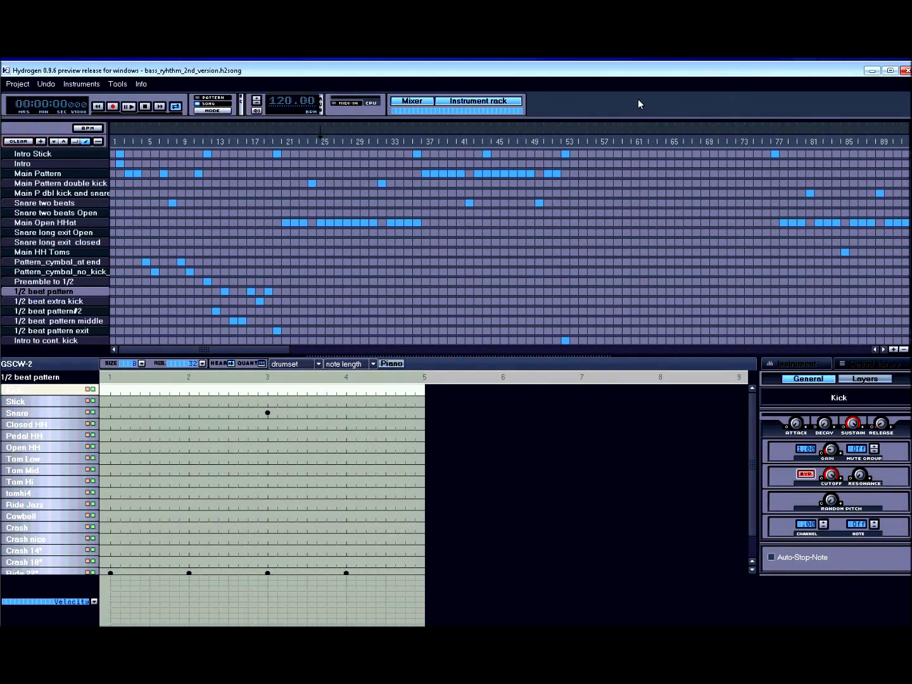
left_click_drag(631, 72, 639, 138)
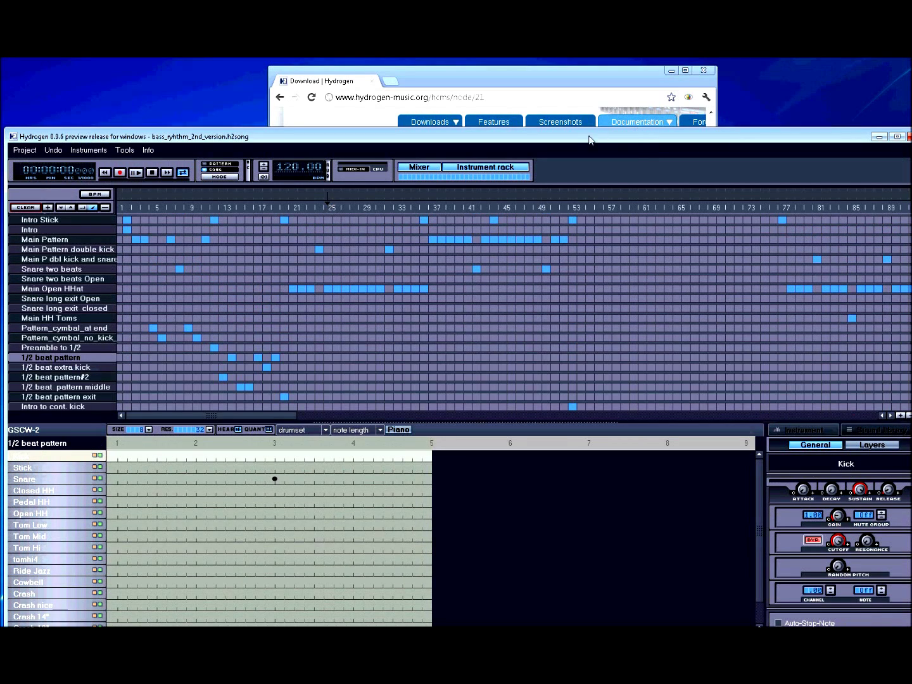
left_click_drag(576, 136, 576, 132)
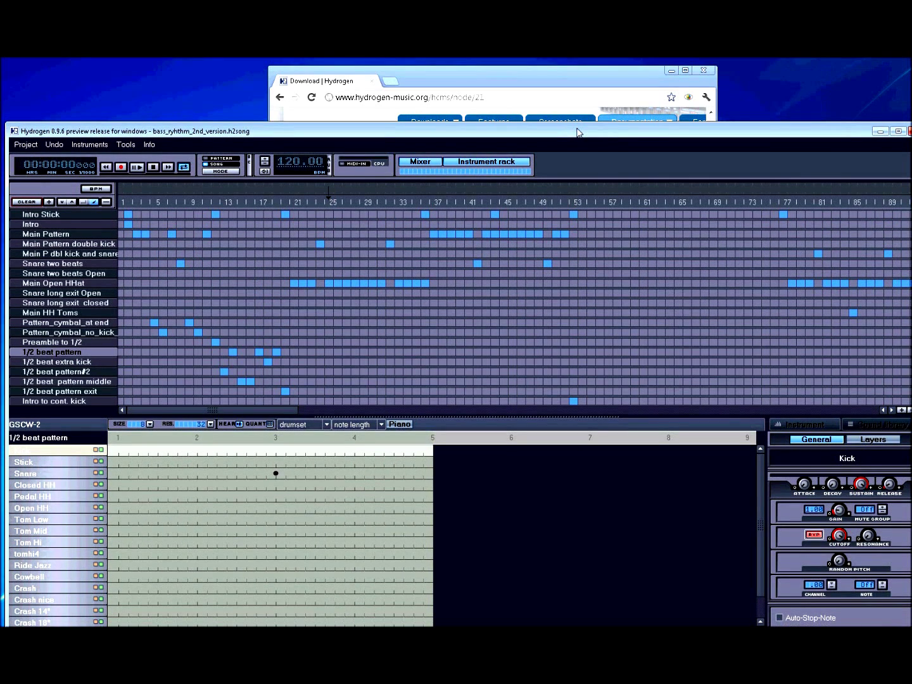